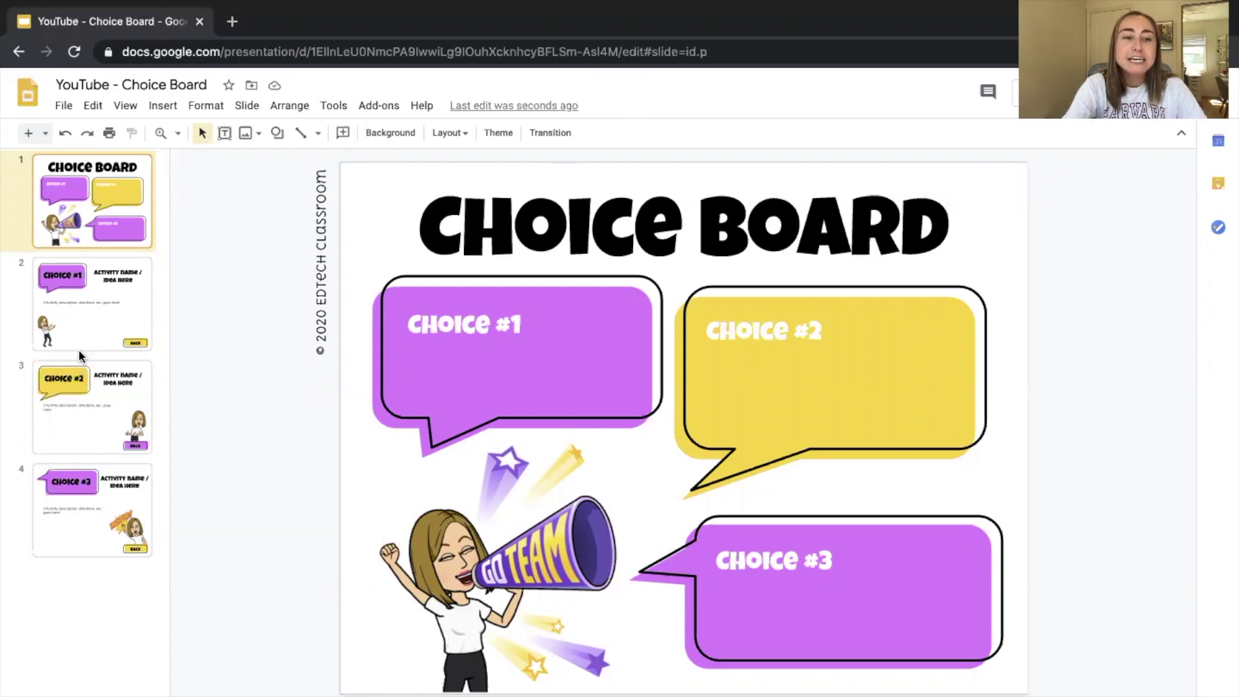
# Step: Preview the Choice #2 and #3 slides, then return to the Choice #1 slide
pyautogui.click(74, 319)
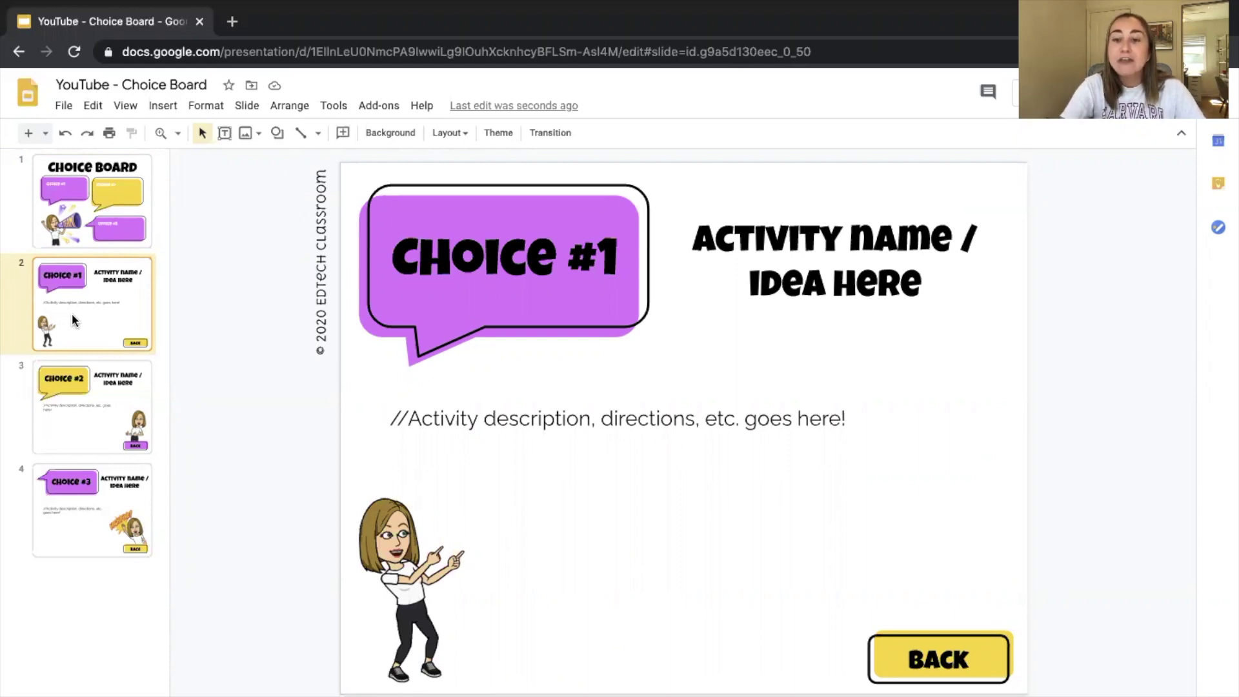
pyautogui.press('Down')
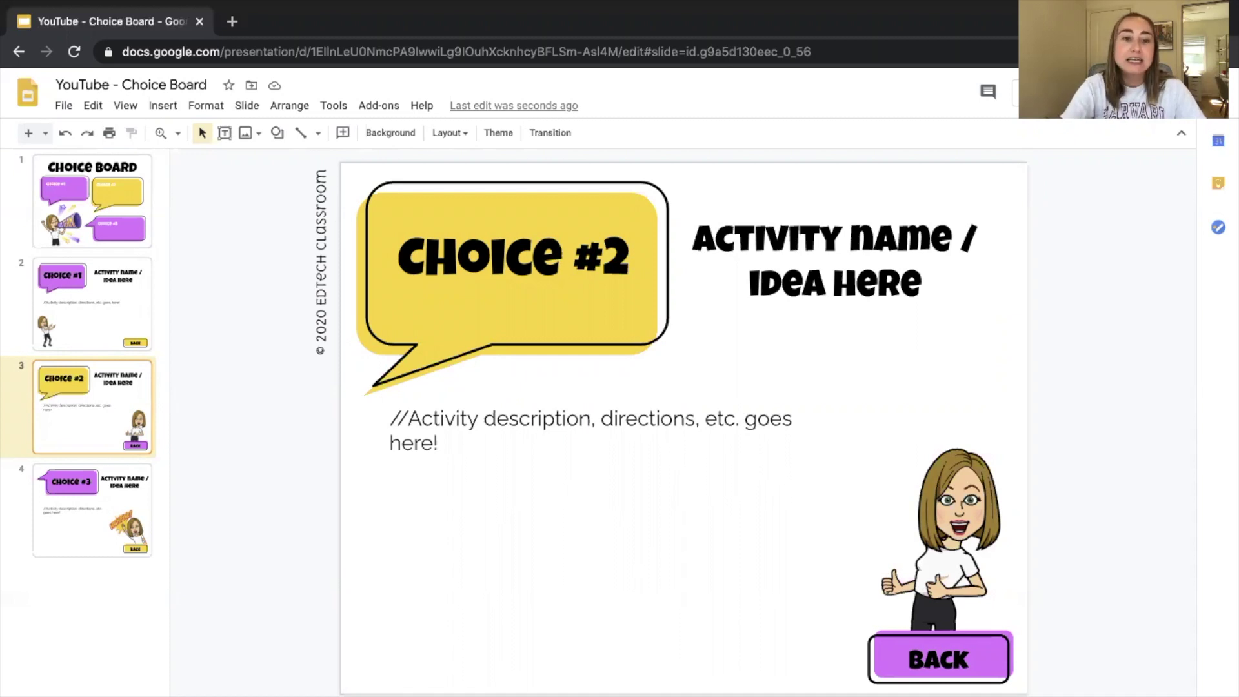
pyautogui.press('Down')
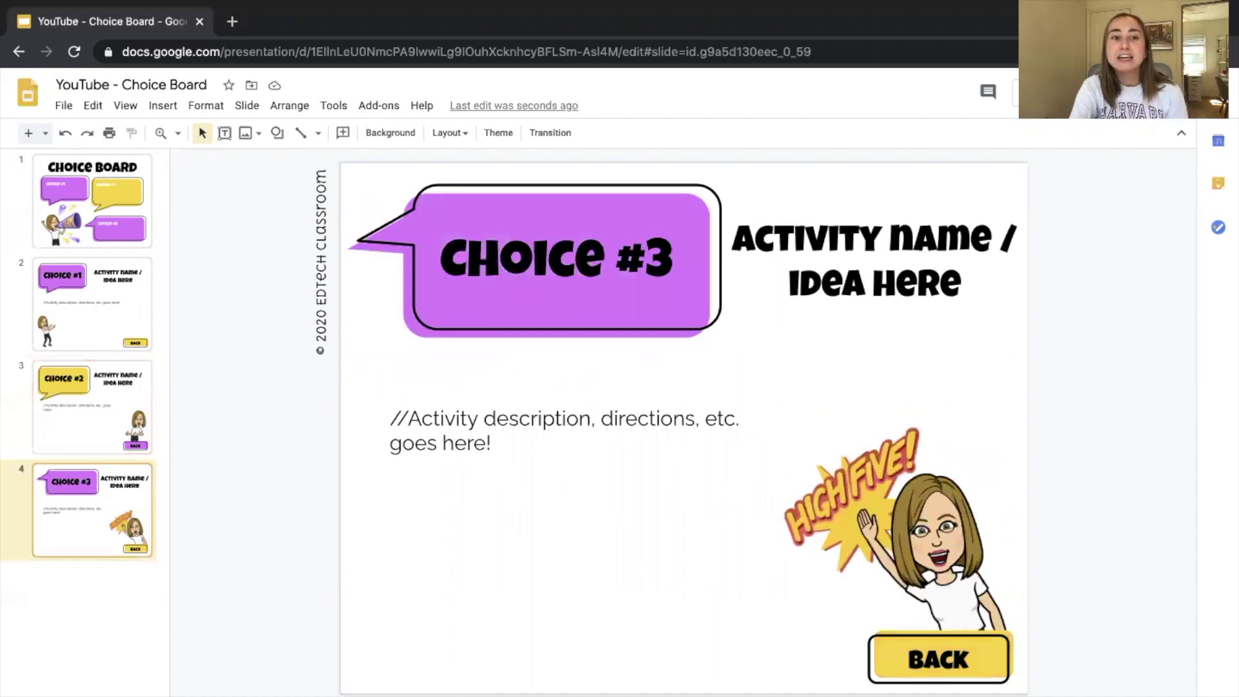
pyautogui.press('Up')
pyautogui.press('Up')
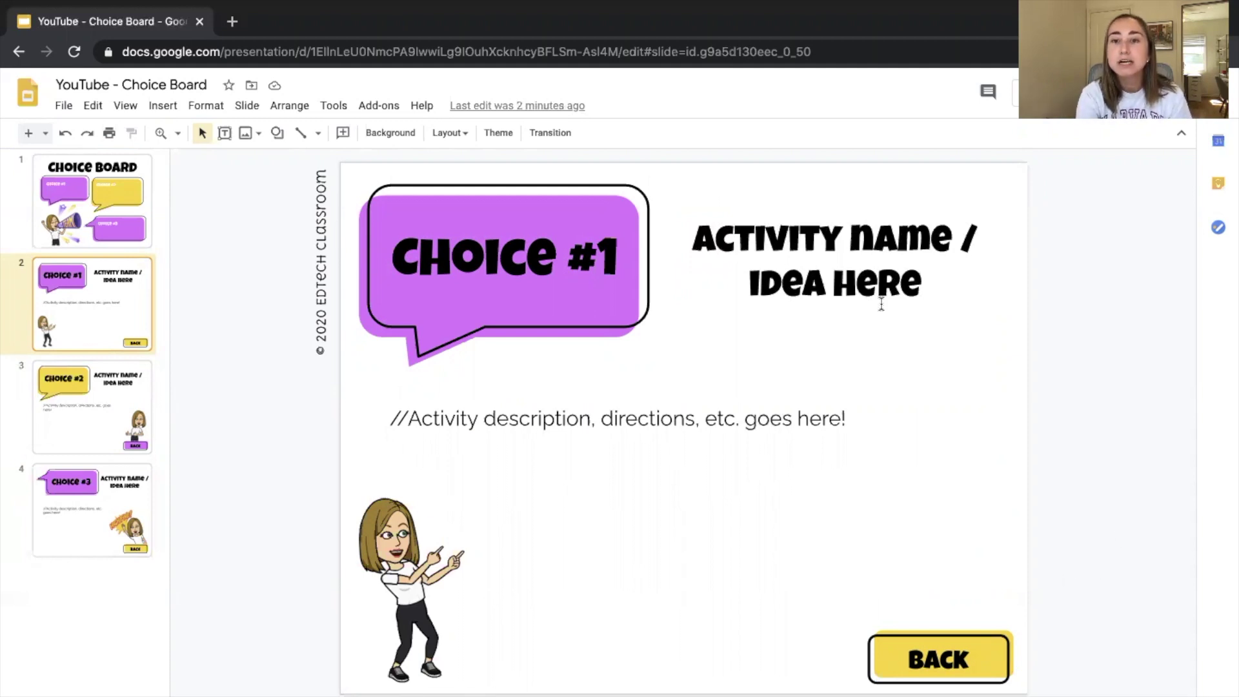
# Step: Retitle the slide 'Read Aloud & Writer's Notebook'
pyautogui.click(924, 280)
pyautogui.moveTo(924, 279); pyautogui.dragTo(694, 223)
pyautogui.write('R')
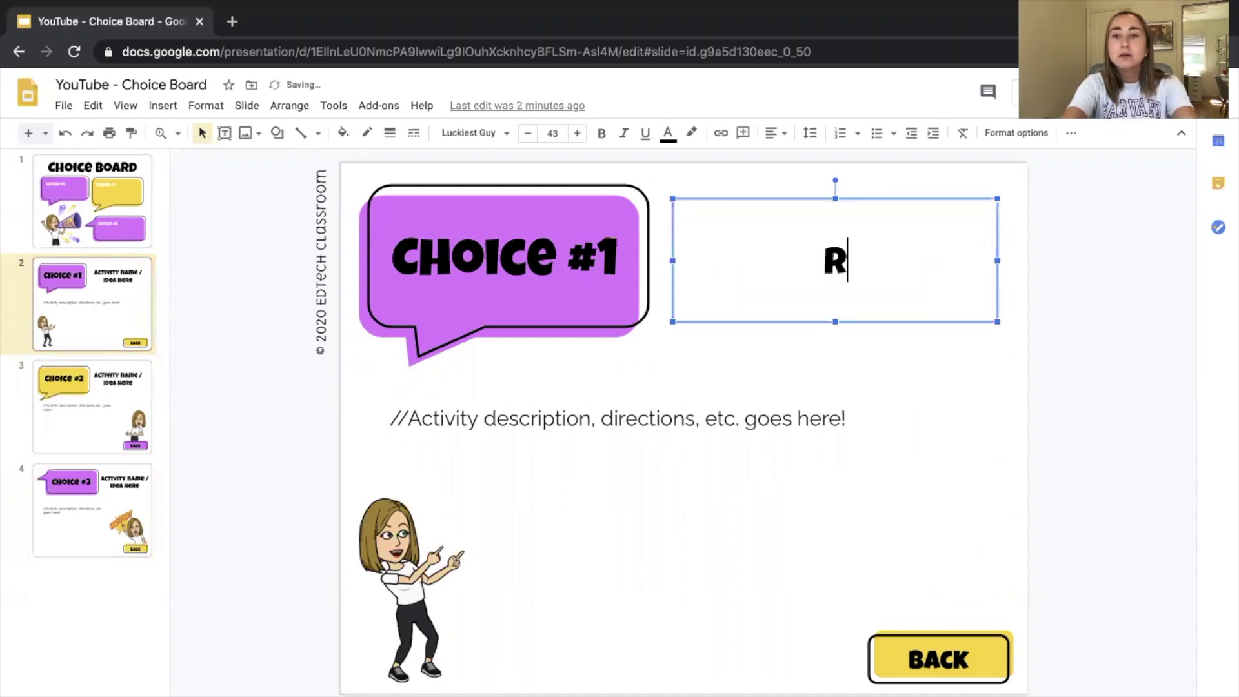
pyautogui.write("ead Aloud & Writer's Notebook")
# Step: Replace the description with 'First, listen to the read aloud video. Then, in your writer's notebook, write 3 ideas...'
pyautogui.click(543, 418)
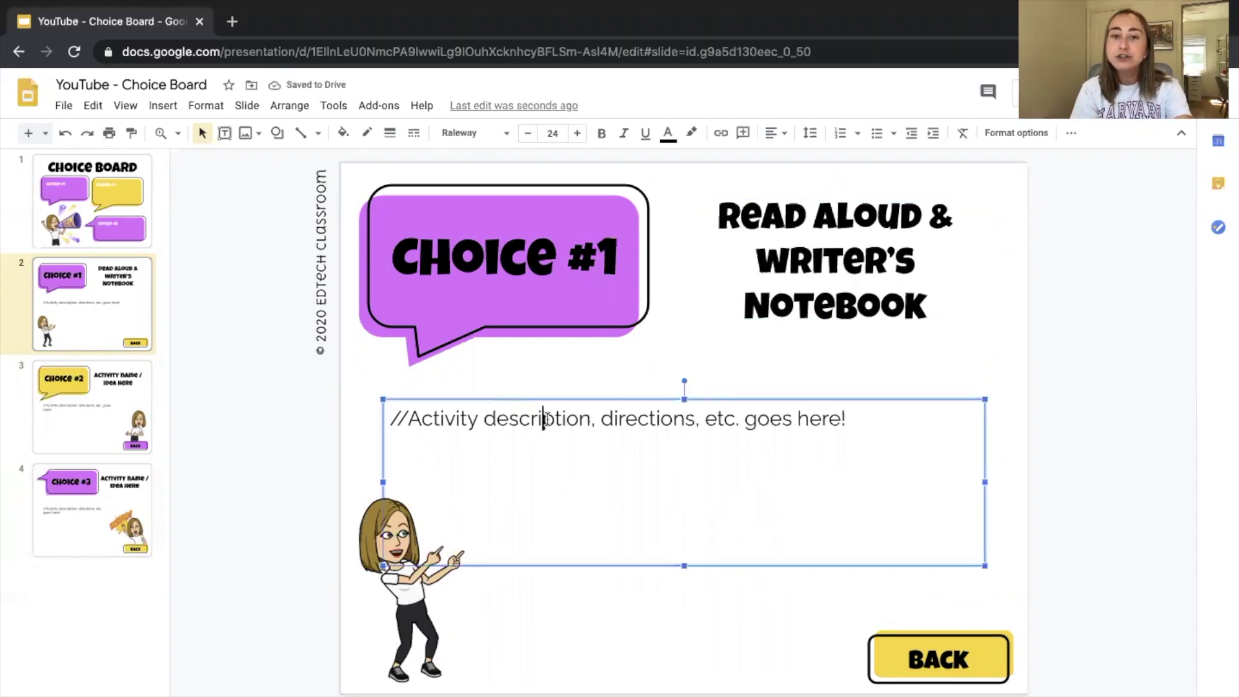
pyautogui.tripleClick(545, 419)
pyautogui.press('BackSpace')
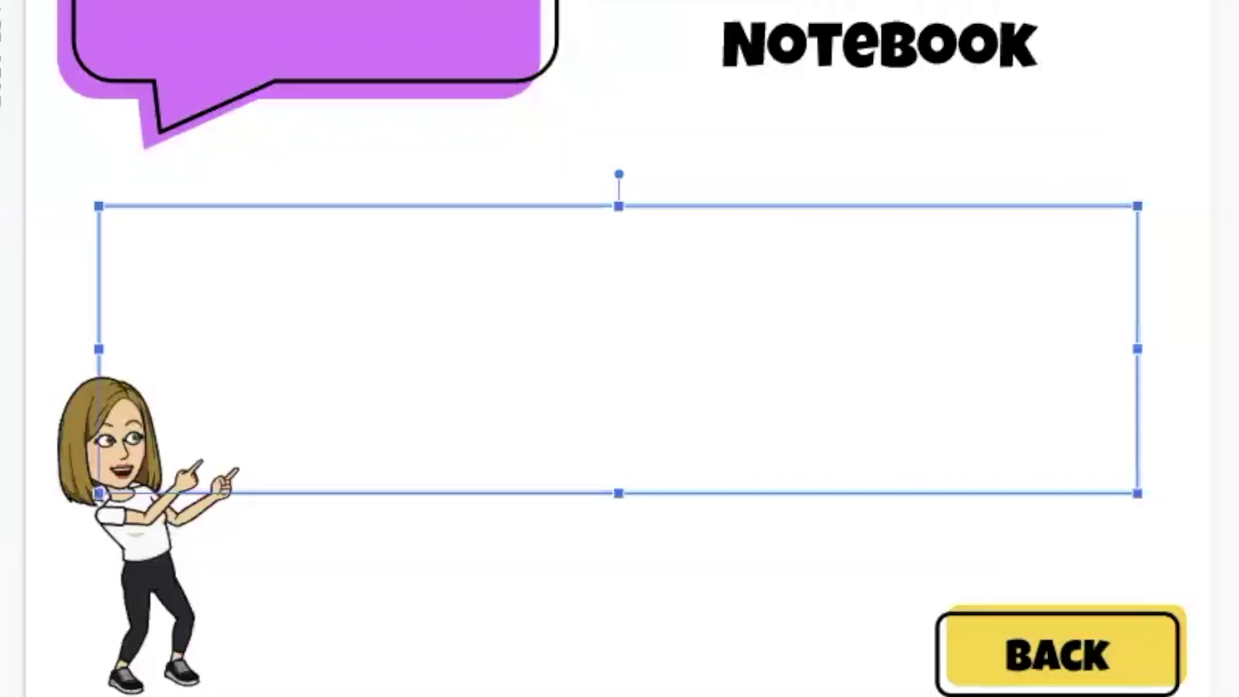
pyautogui.write('Firs')
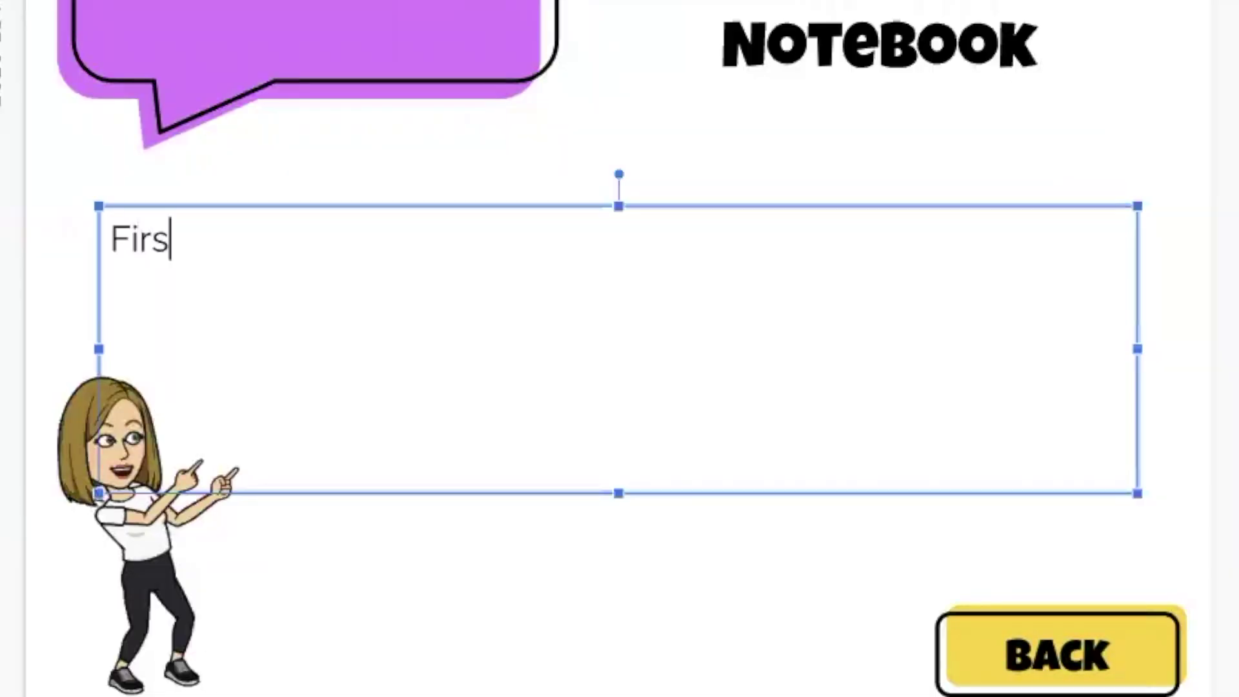
pyautogui.write('t, listen to')
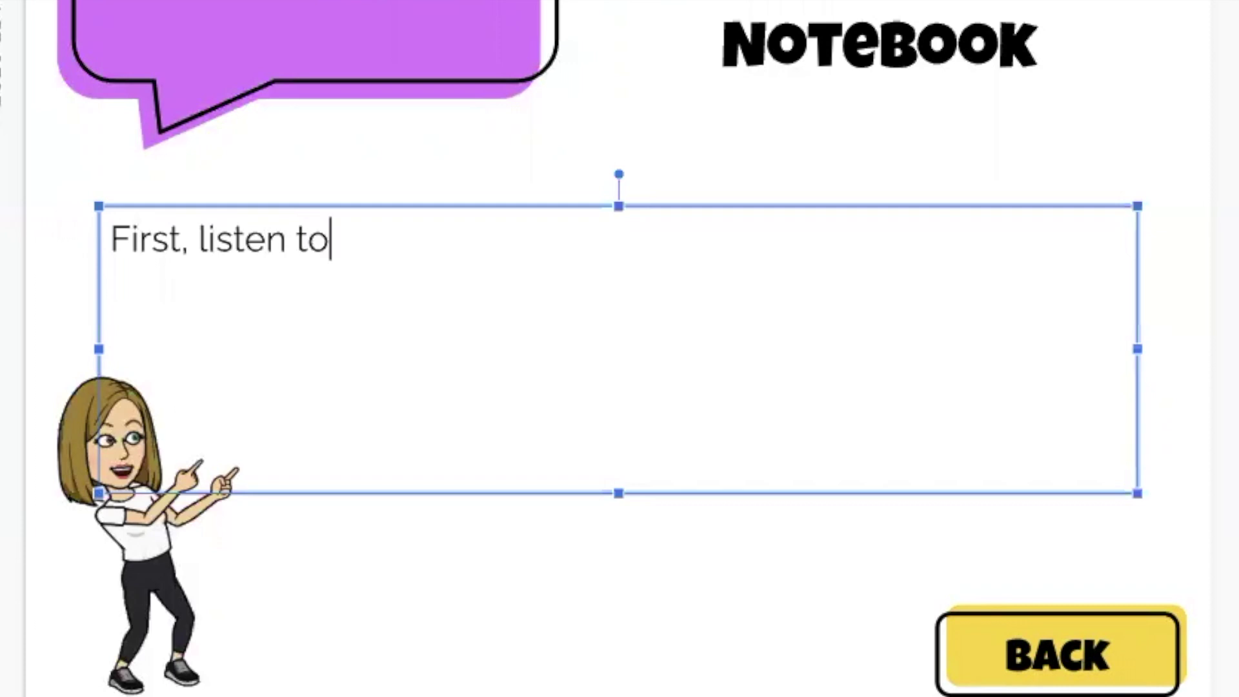
pyautogui.write(' the read al')
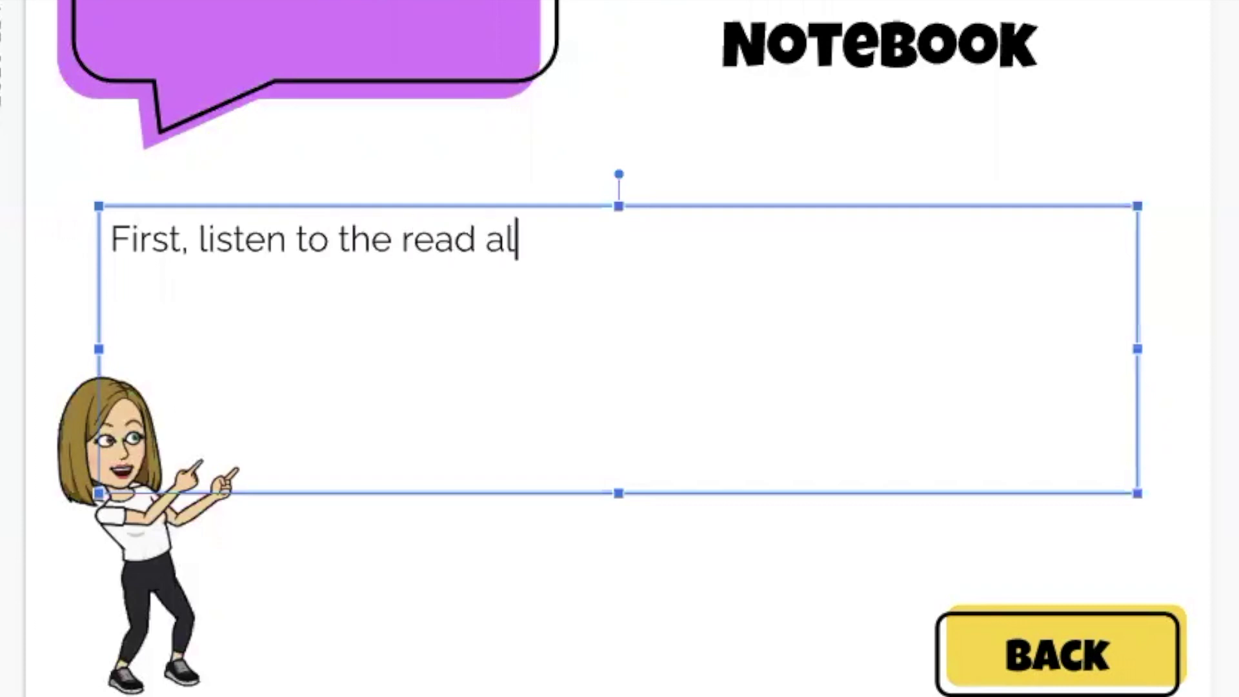
pyautogui.write('oud video. Then, in y')
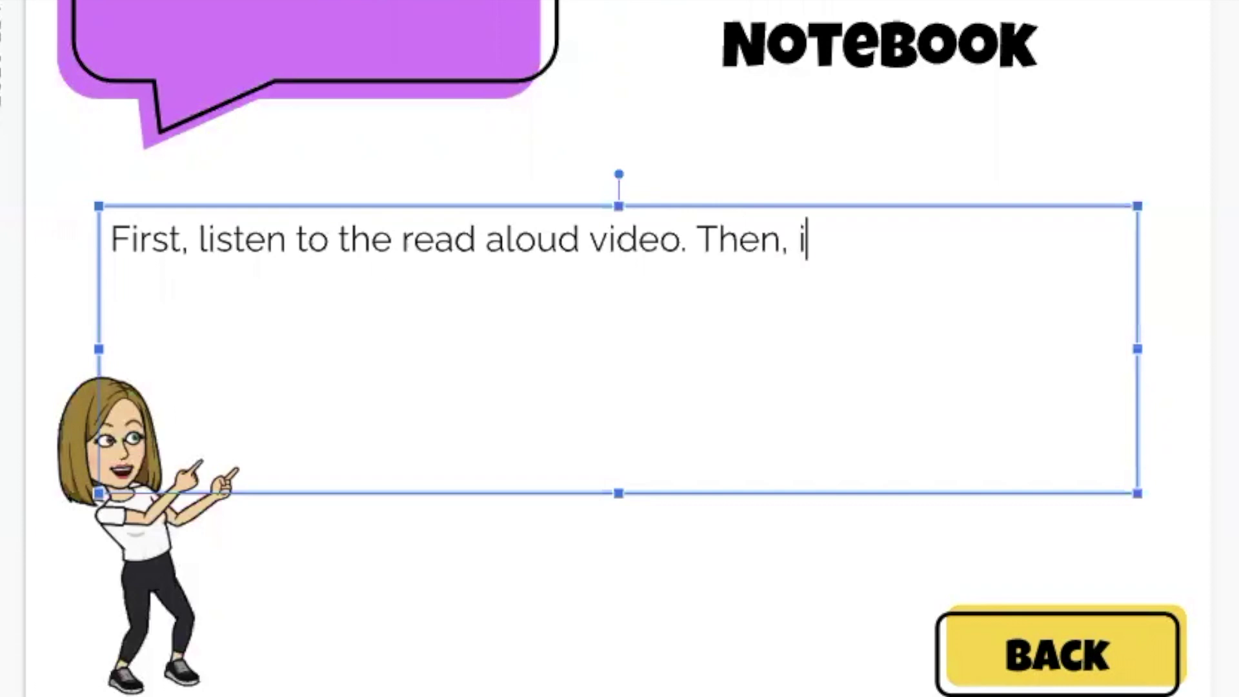
pyautogui.press('BackSpace')
pyautogui.write('your writ')
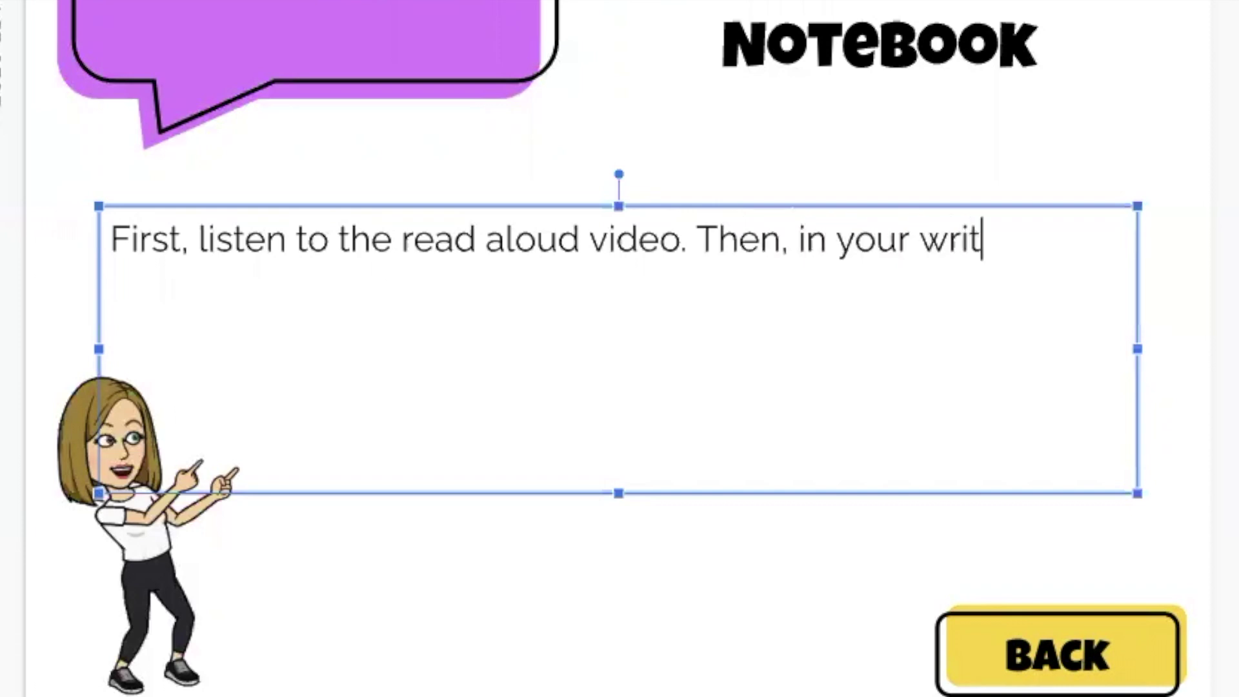
pyautogui.write("er's notebook, wr")
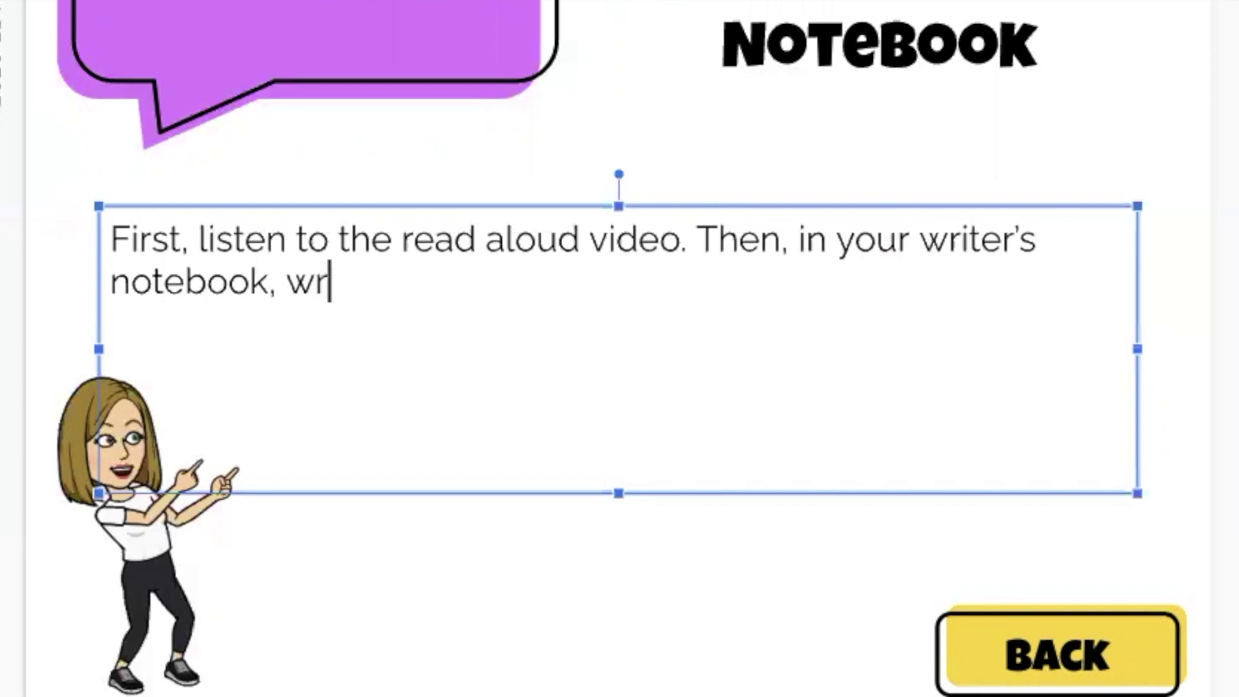
pyautogui.write('ite 3 ideas you ')
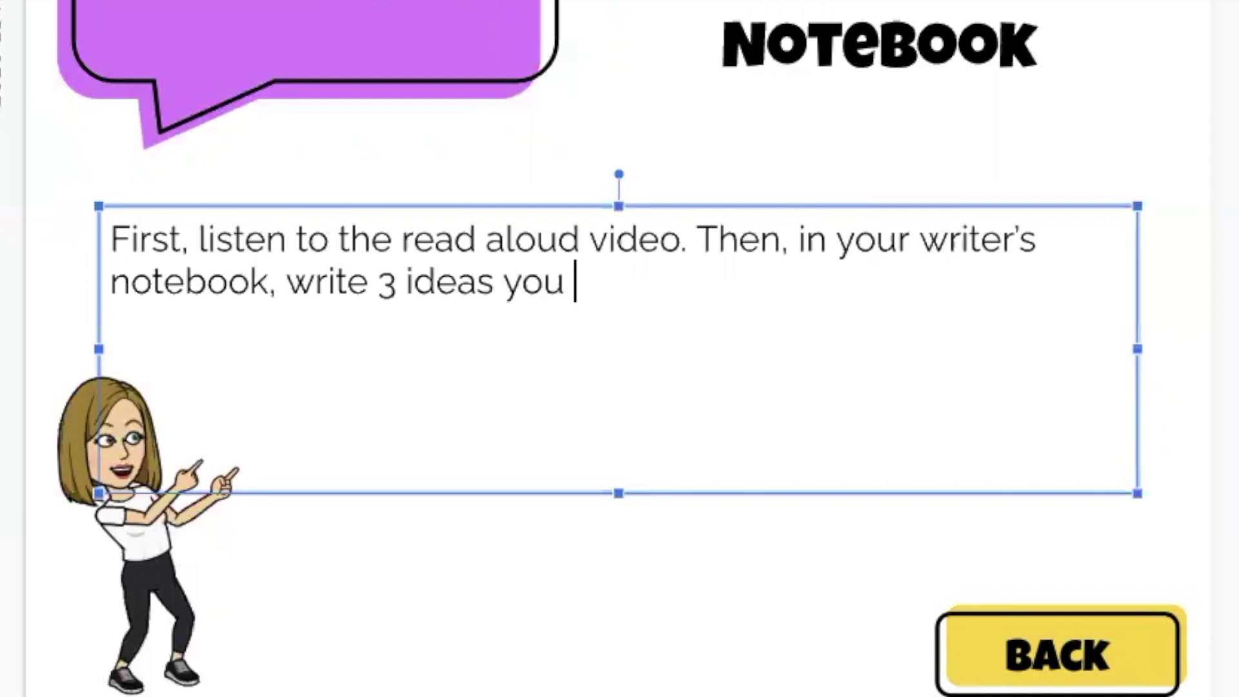
pyautogui.write('have for your ')
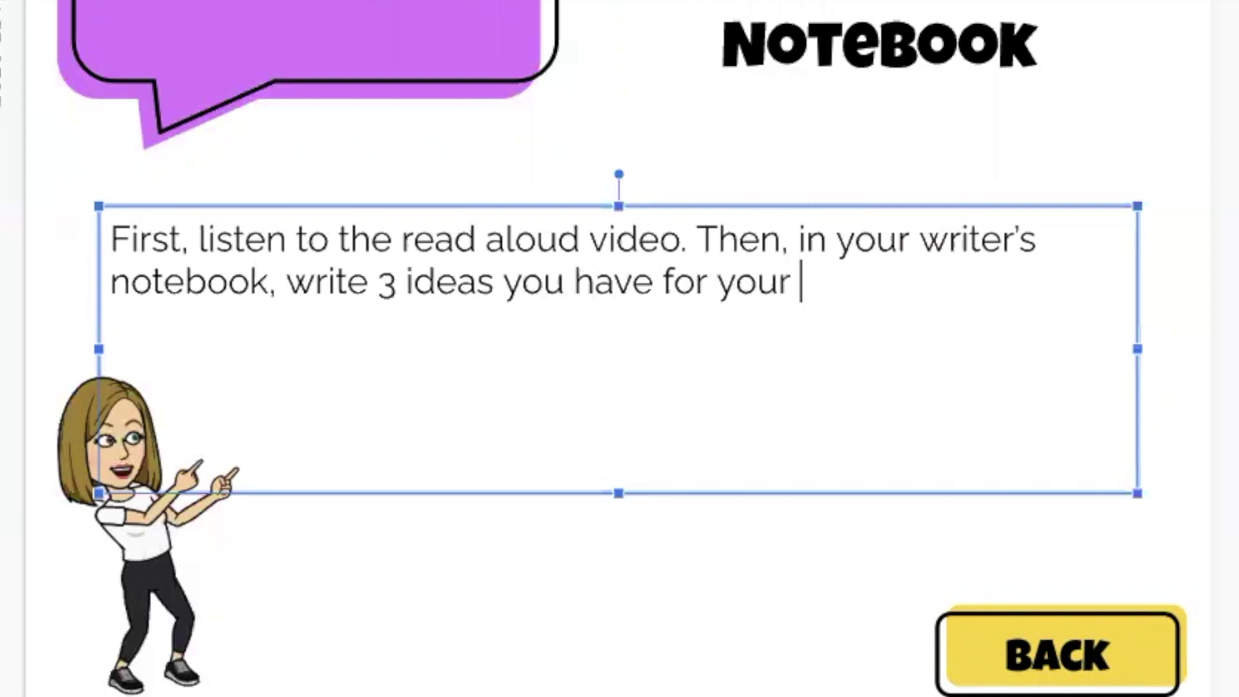
pyautogui.write('school')
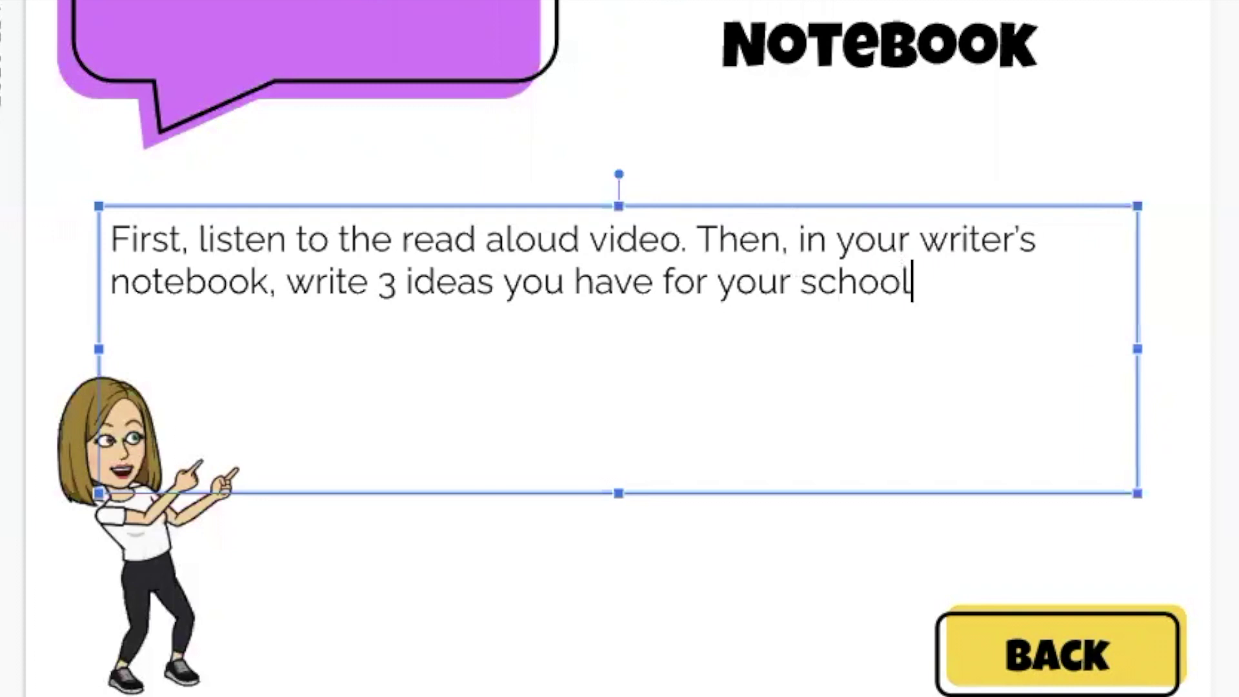
# Step: Add 'dream' before 'school', end with a period, and narrow the box to half width
pyautogui.click(804, 279)
pyautogui.write('dream')
pyautogui.click(1035, 286)
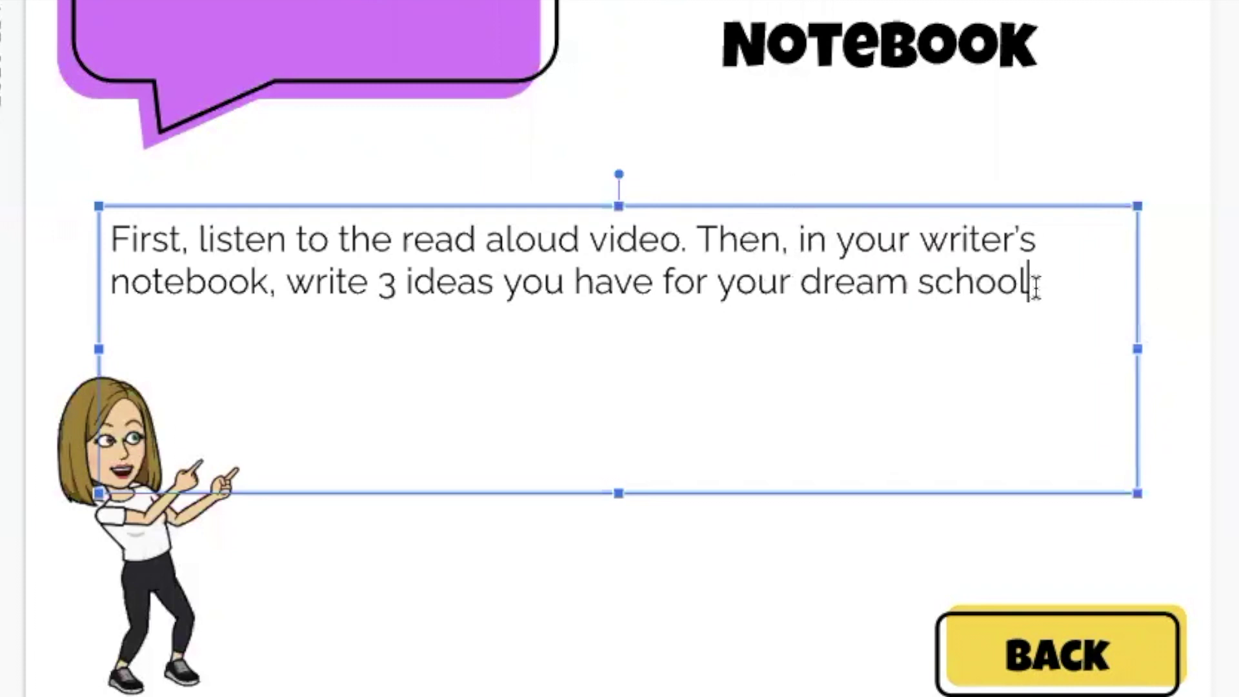
pyautogui.write('.')
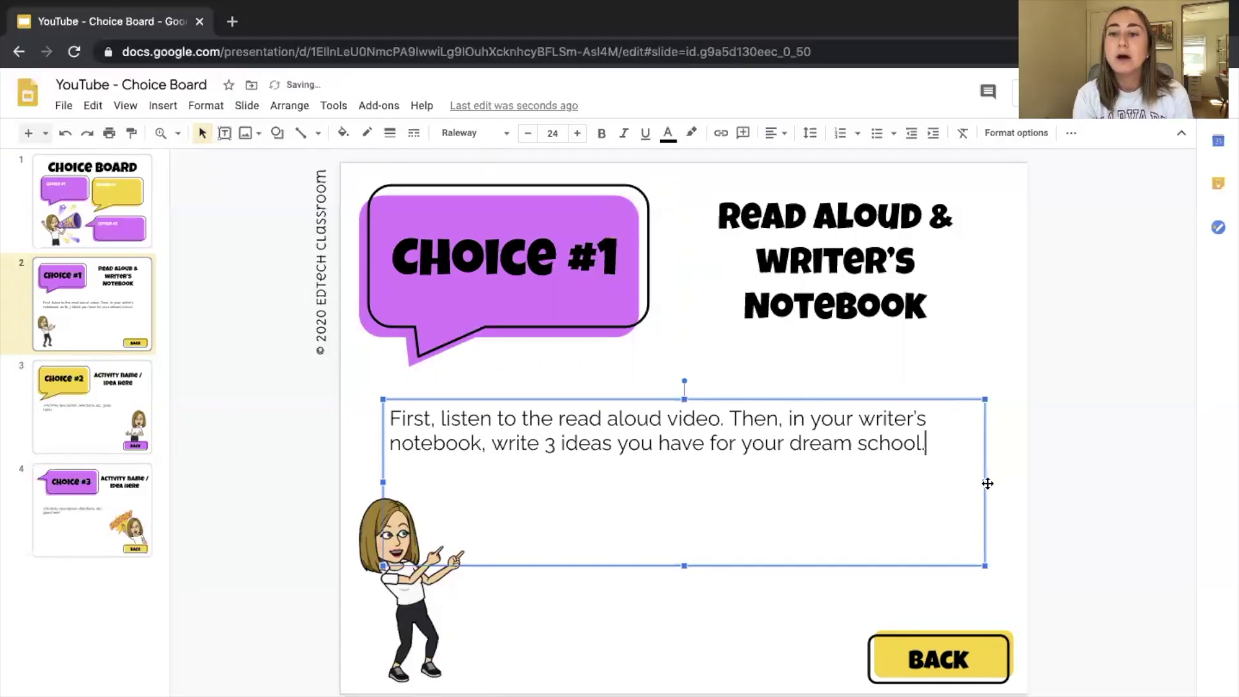
pyautogui.moveTo(987, 483); pyautogui.dragTo(685, 482)
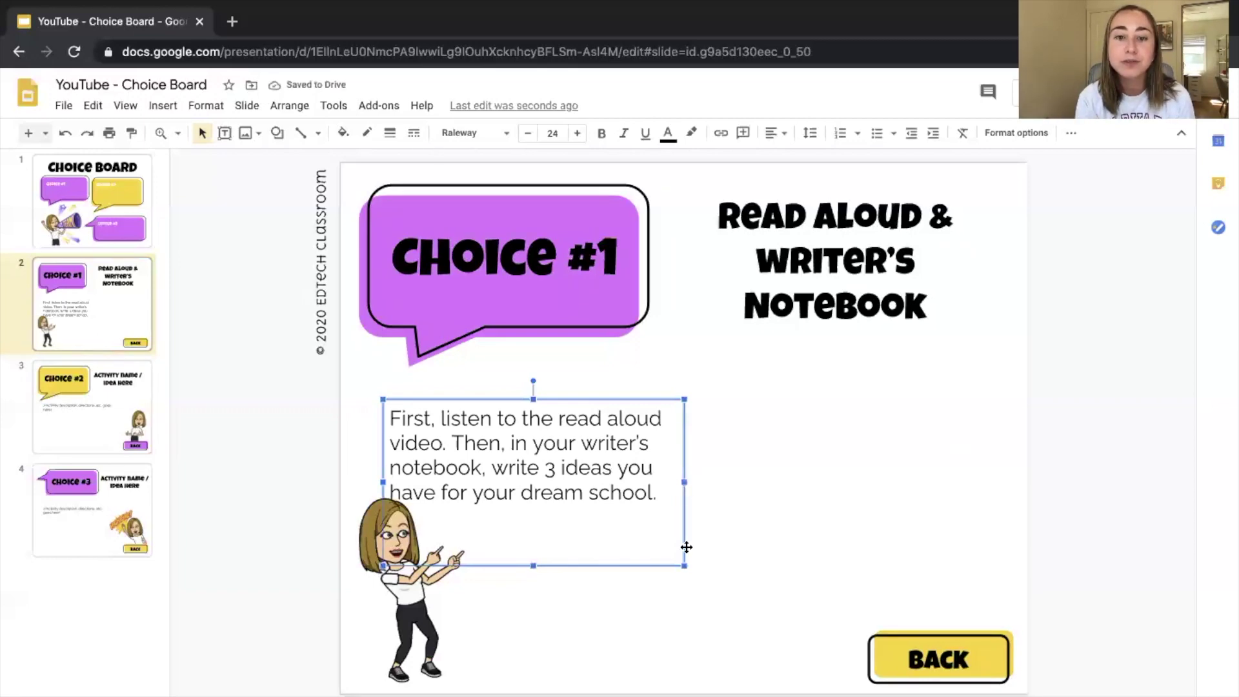
pyautogui.click(656, 611)
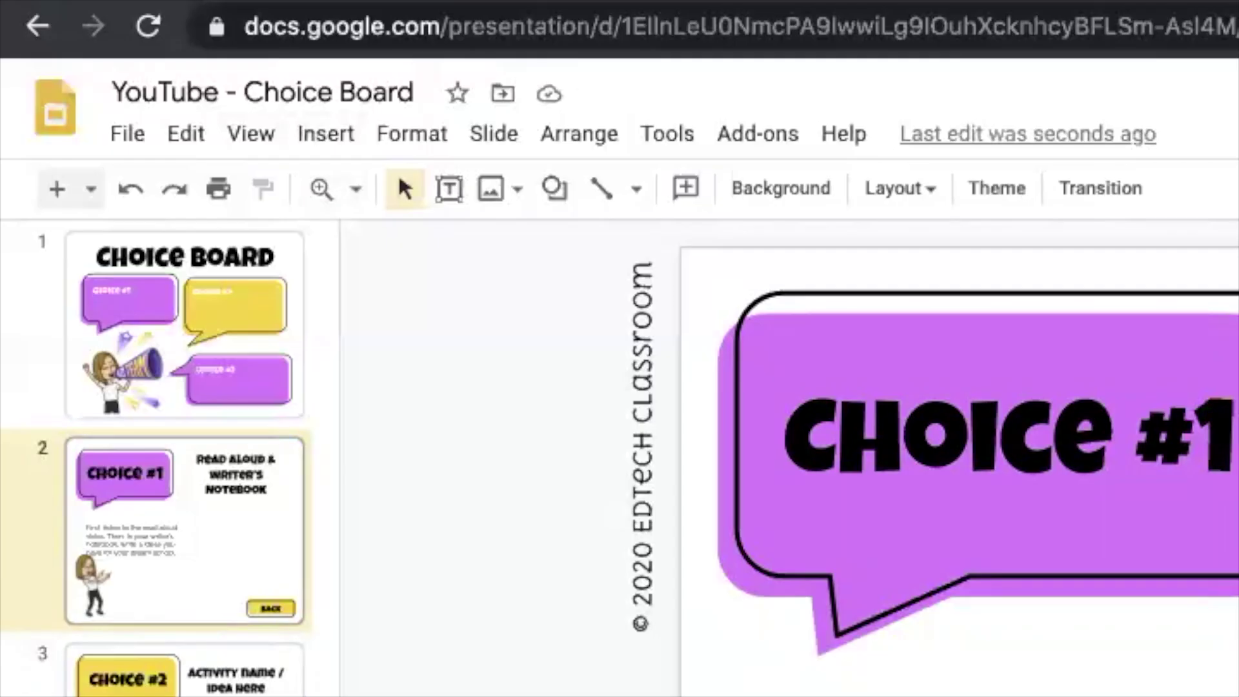
# Step: Insert the first YouTube result for 'if i built a school read aloud' as a video
pyautogui.click(328, 135)
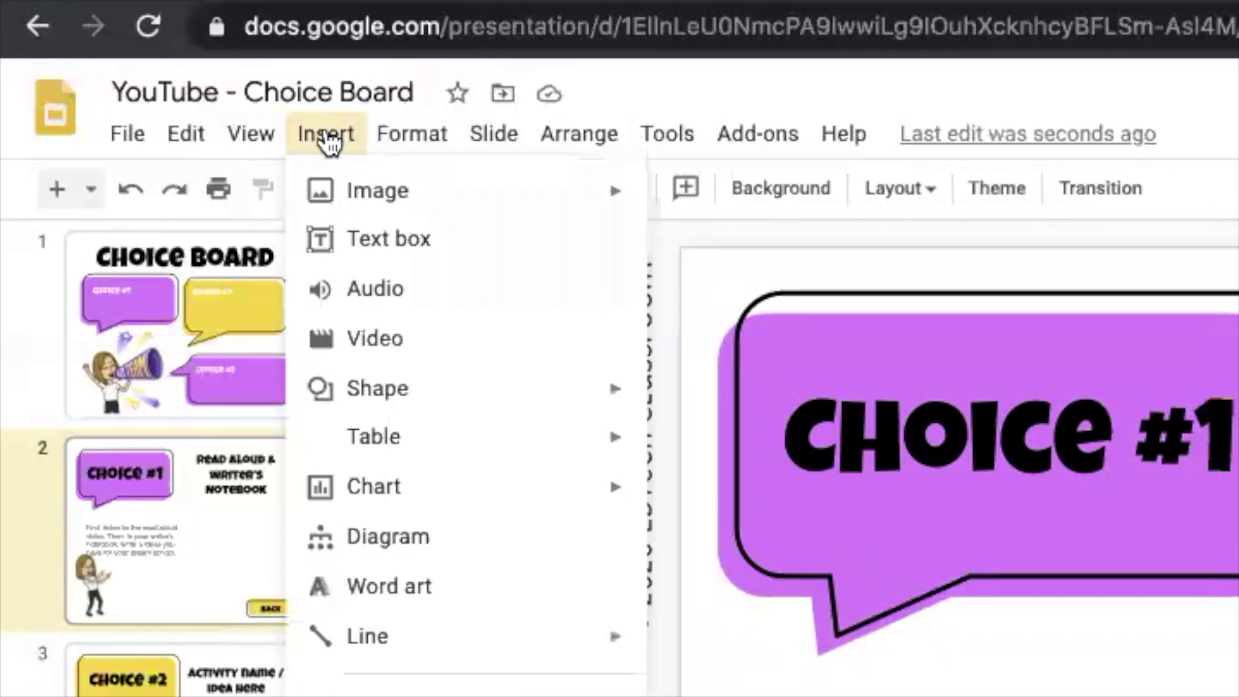
pyautogui.click(380, 340)
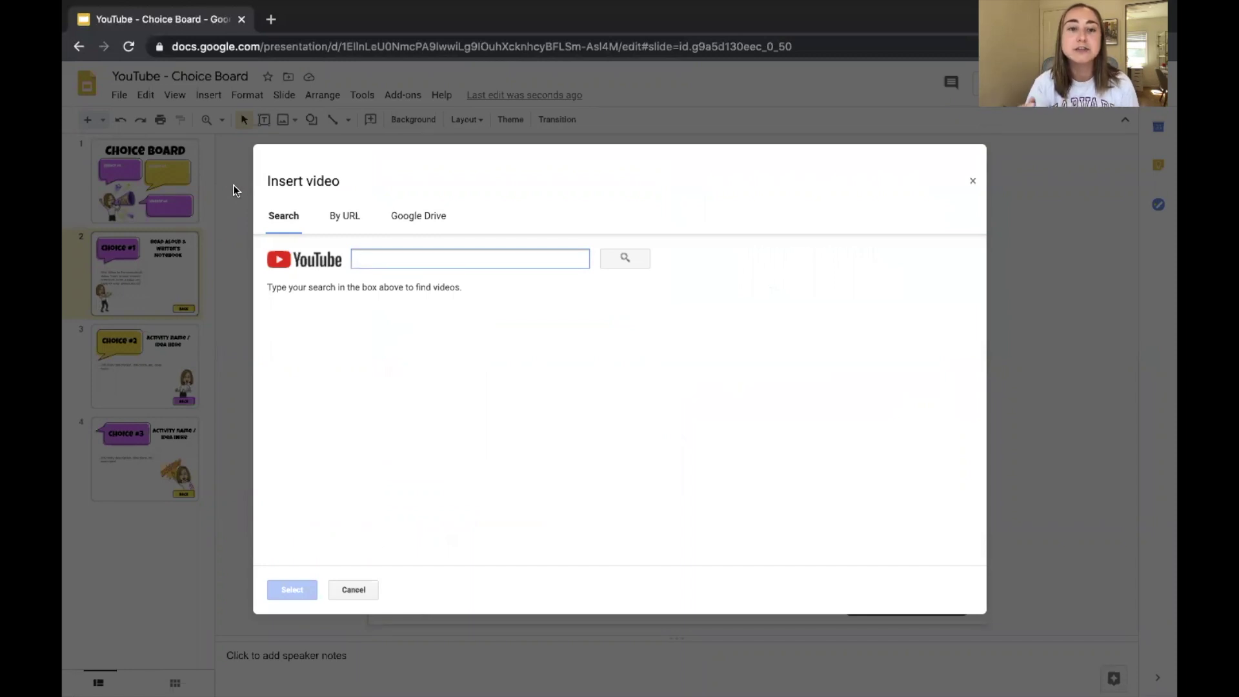
pyautogui.write('if')
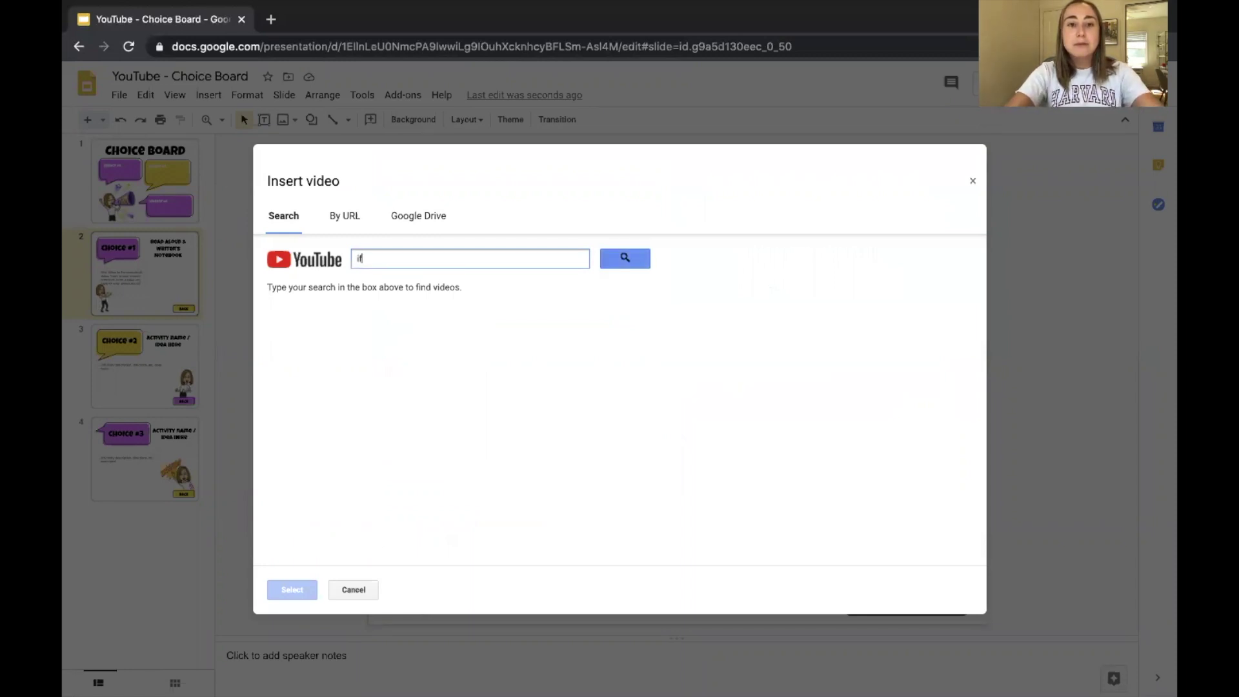
pyautogui.write(' i built a s')
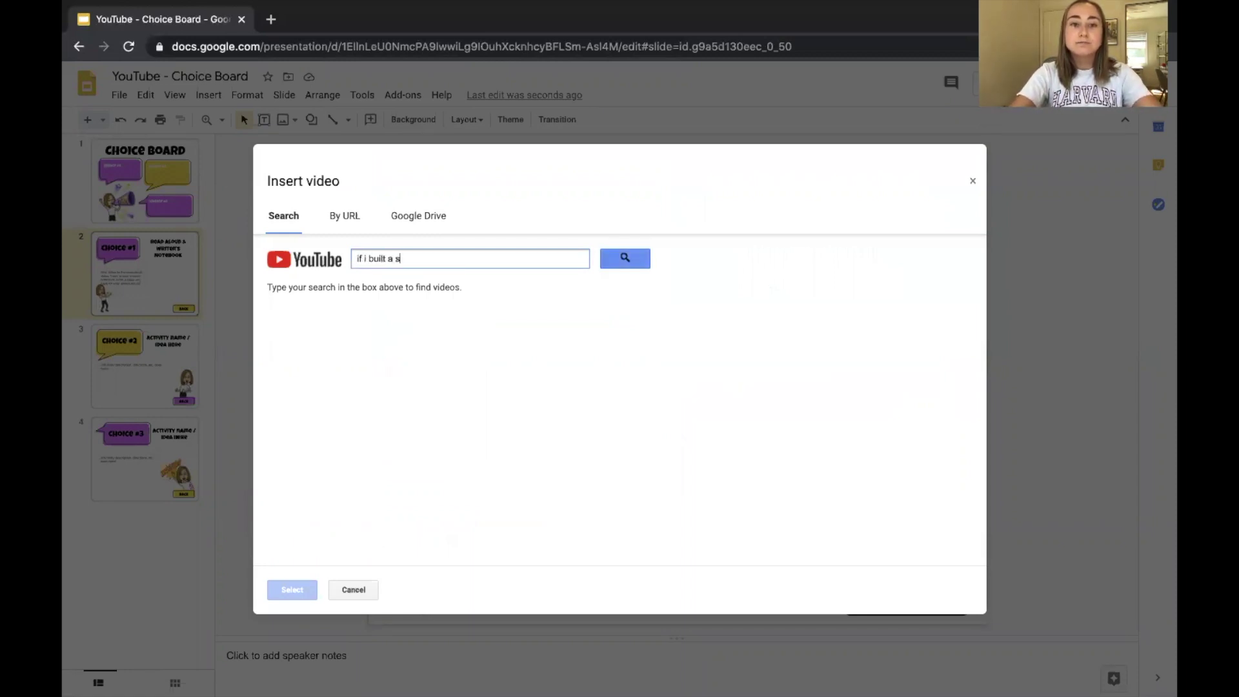
pyautogui.write('chool read aloud')
pyautogui.press('Return')
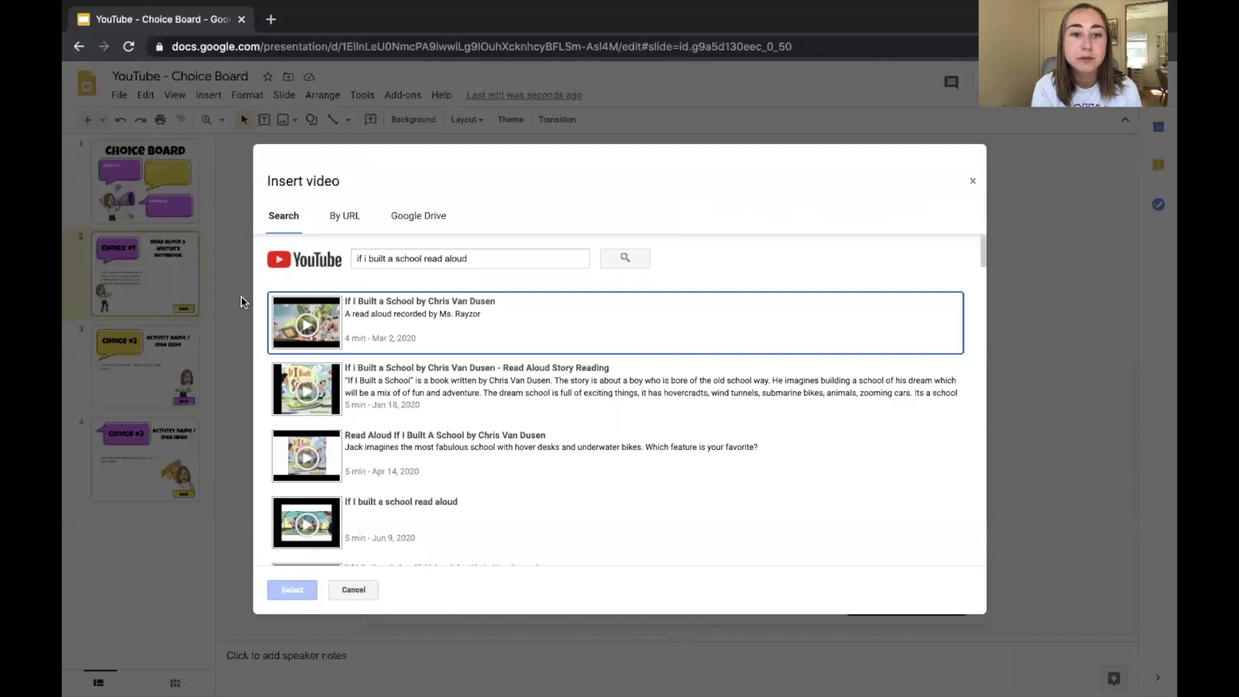
pyautogui.click(670, 322)
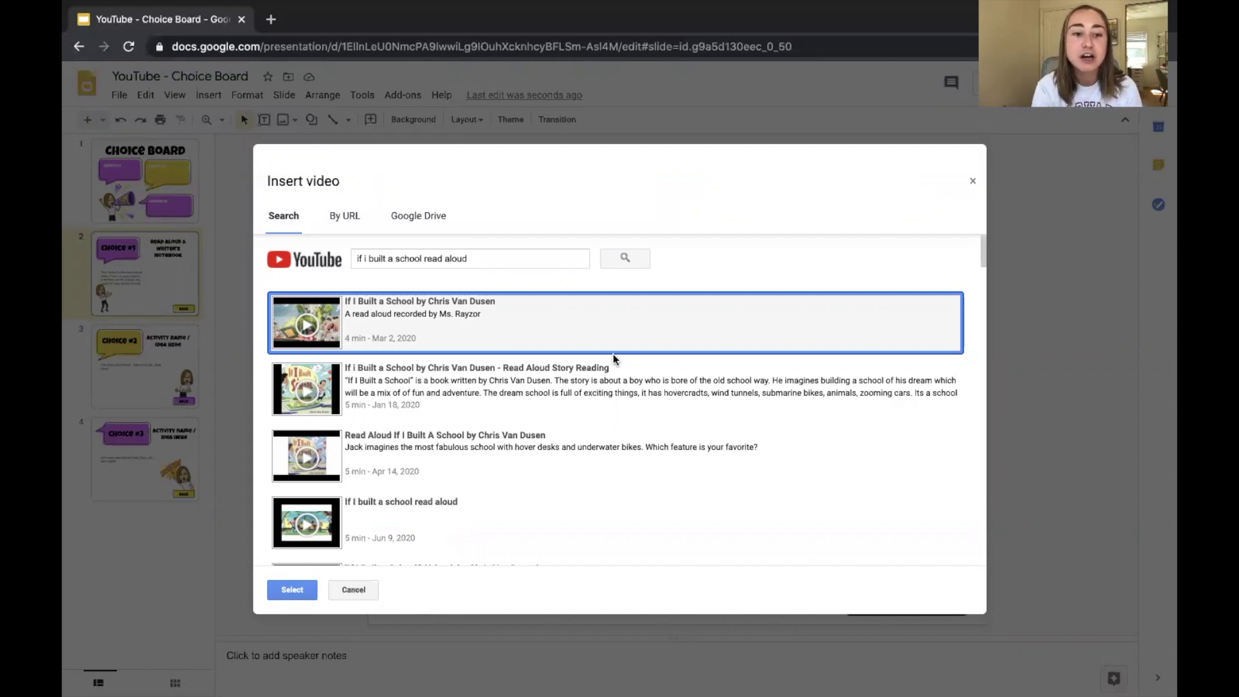
pyautogui.click(293, 594)
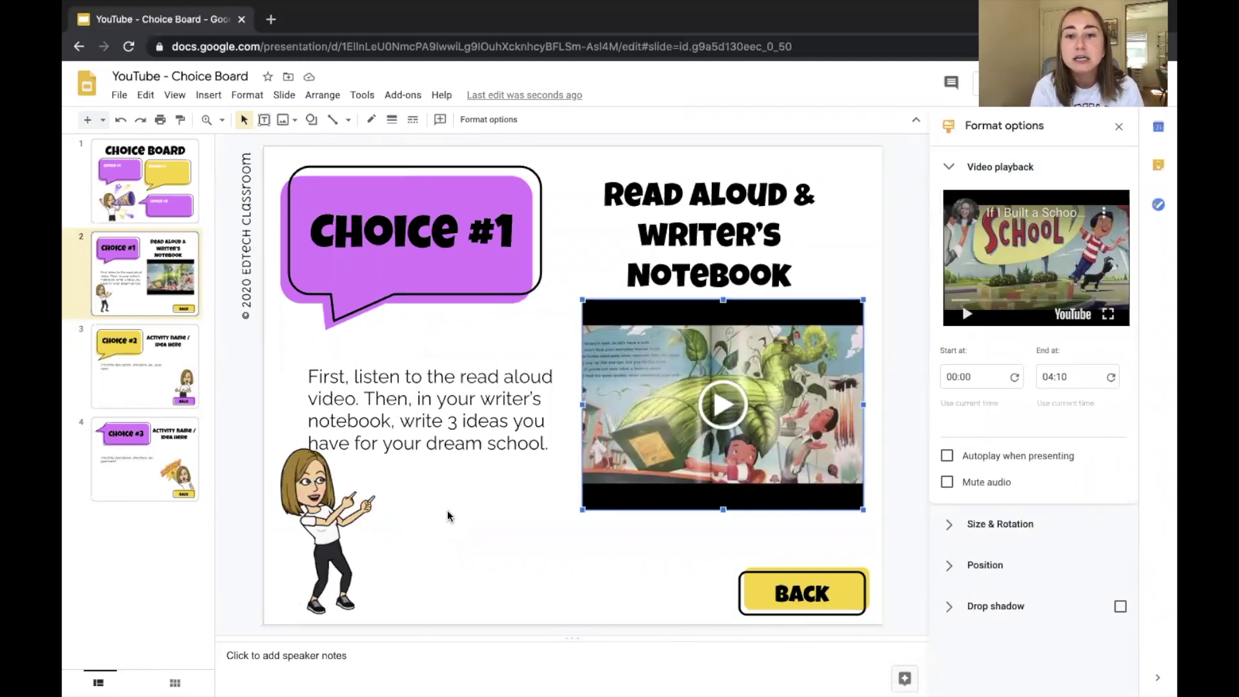
# Step: Resize the video slightly and move it a little lower
pyautogui.moveTo(580, 296); pyautogui.dragTo(591, 304)
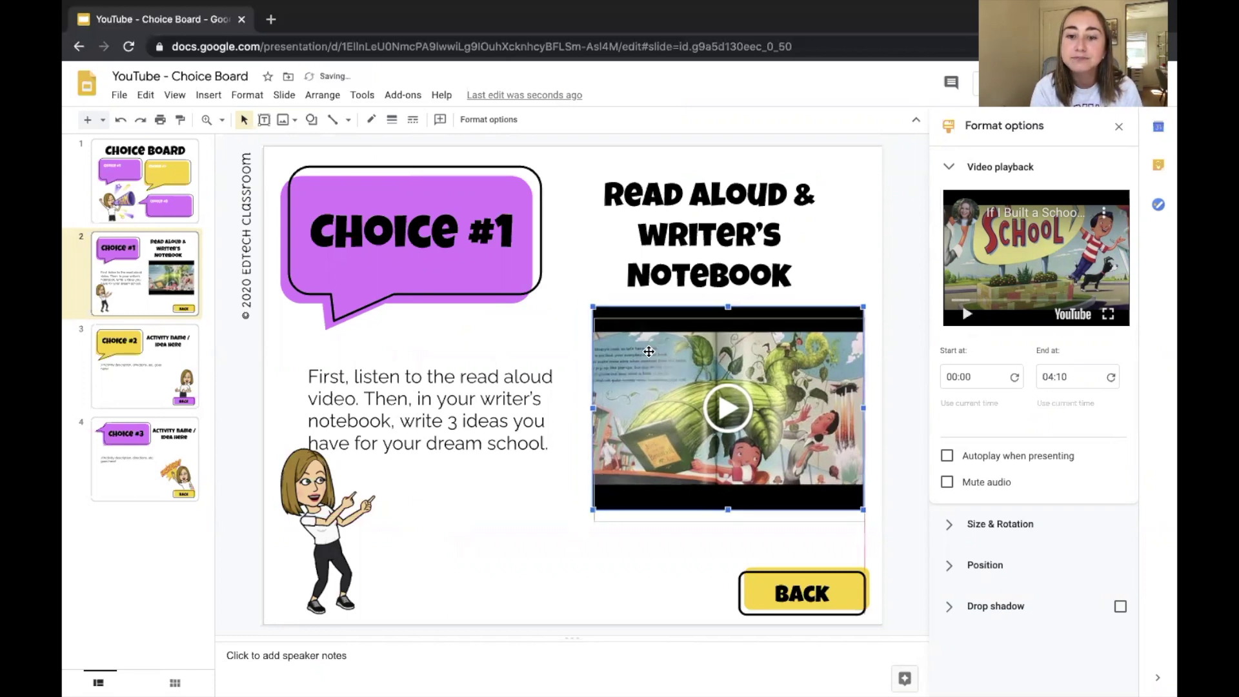
pyautogui.moveTo(647, 346); pyautogui.dragTo(649, 357)
pyautogui.click(574, 579)
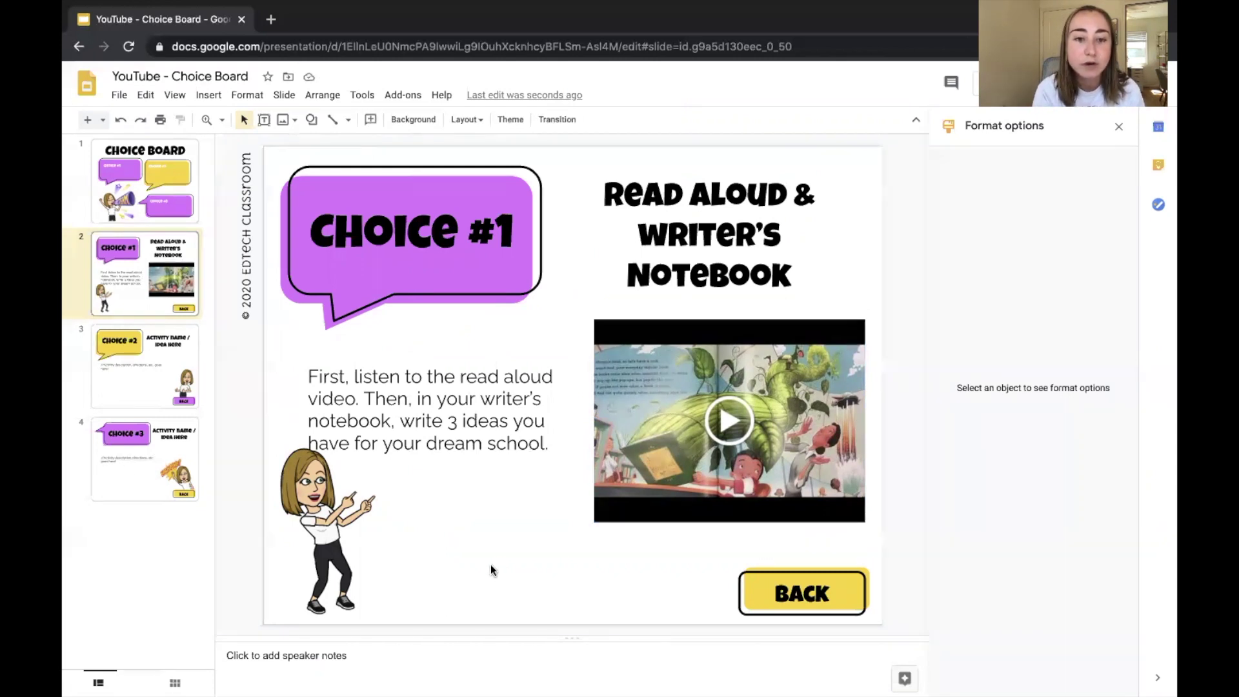
# Step: Delete the pointing Bitmoji and copy the book-stack reading Bitmoji from a 'read' search
pyautogui.click(347, 527)
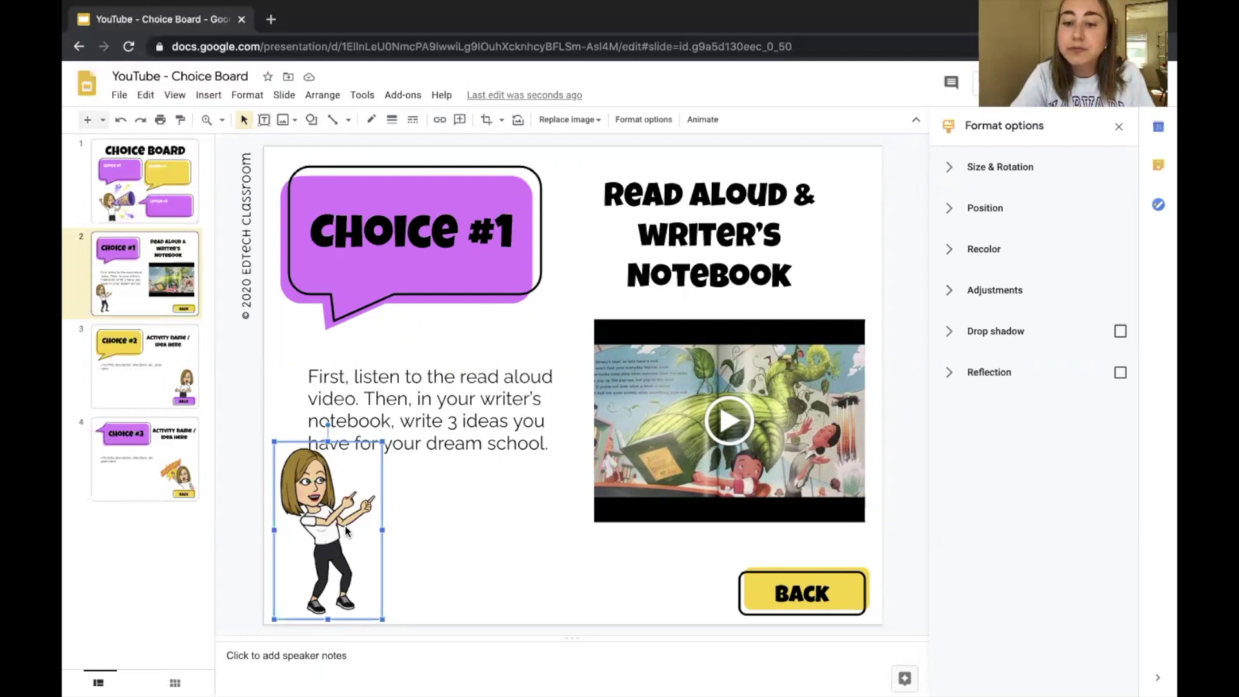
pyautogui.press('Delete')
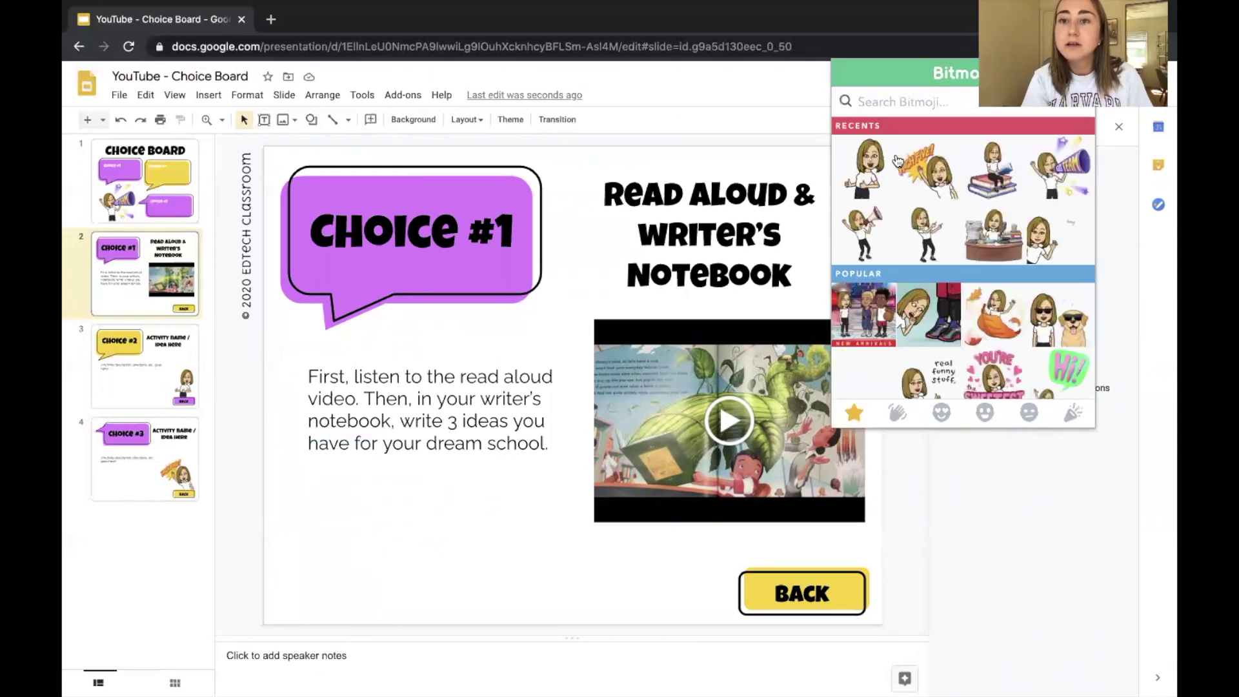
pyautogui.write('read')
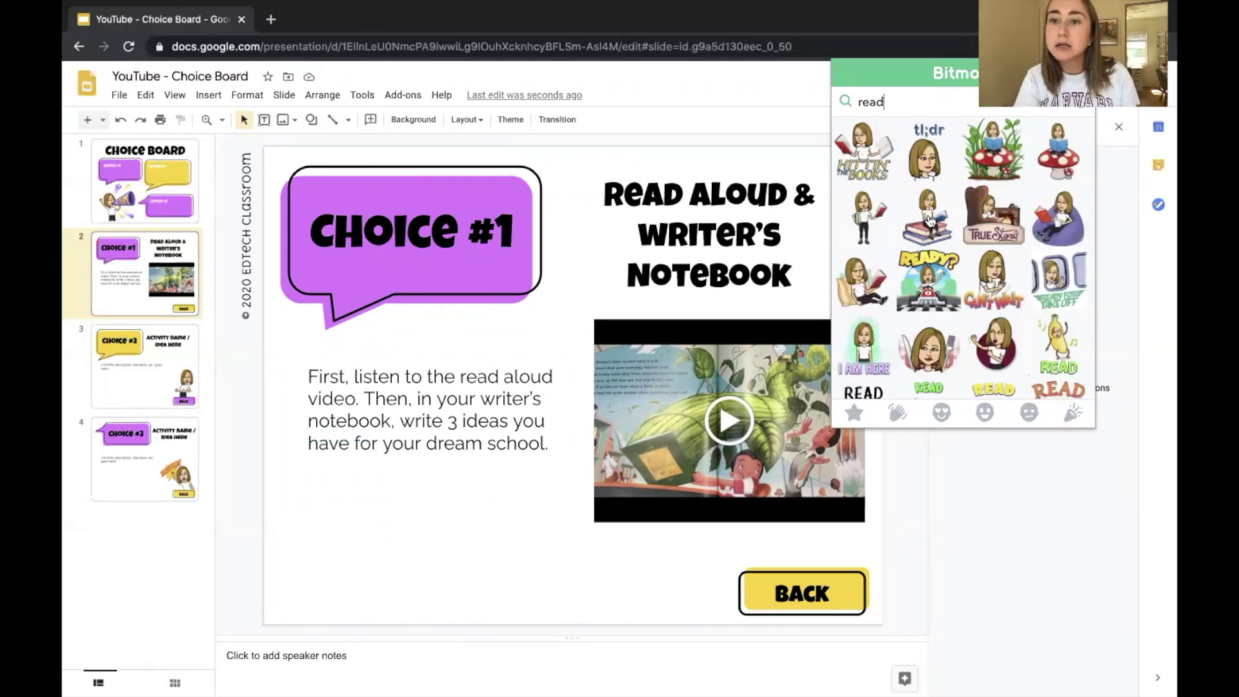
pyautogui.rightClick(928, 219)
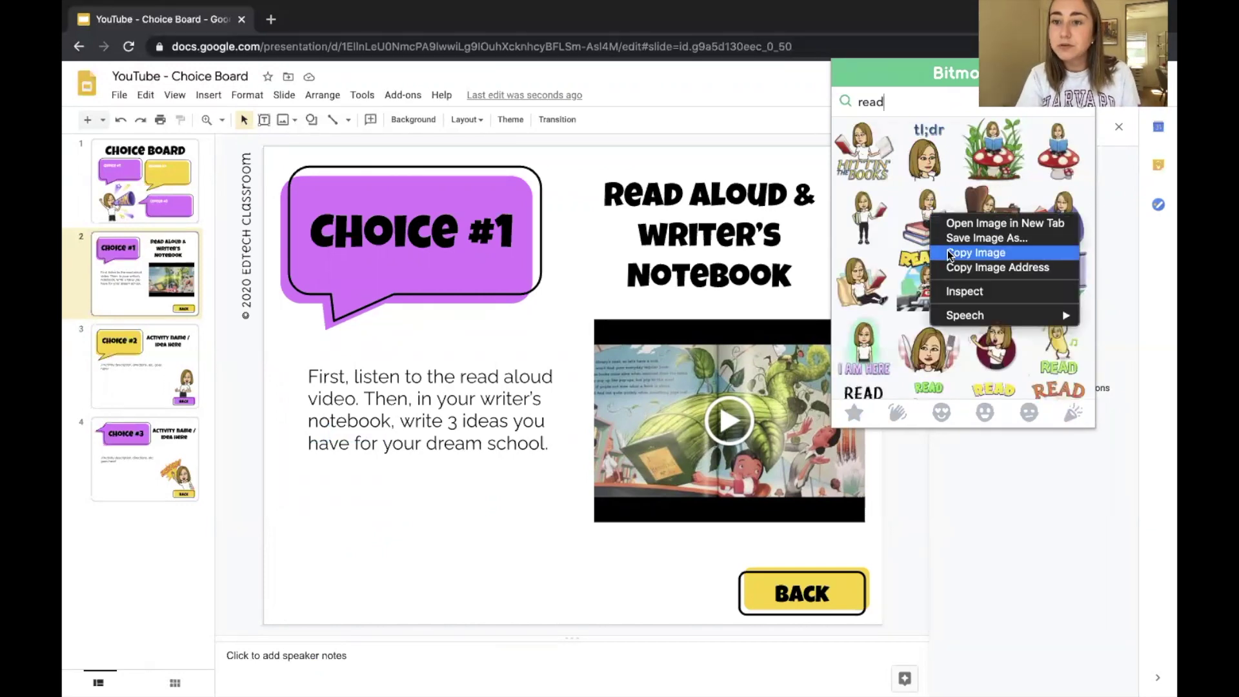
pyautogui.click(975, 252)
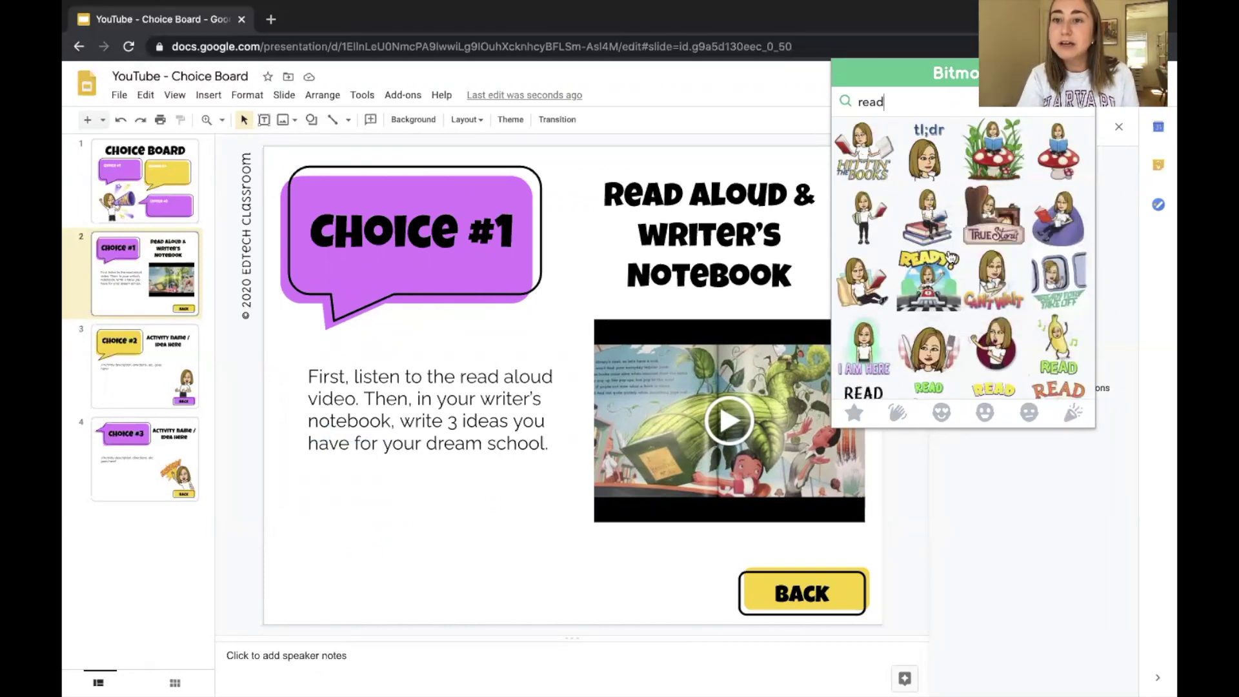
pyautogui.click(519, 542)
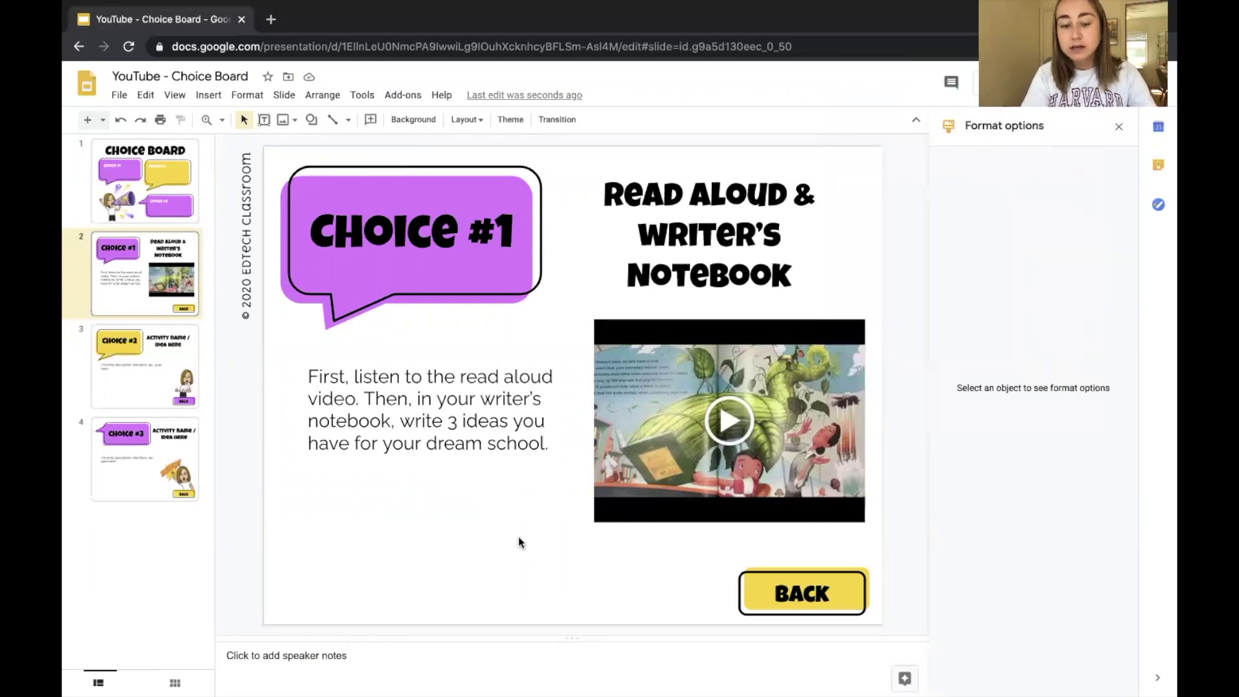
# Step: Paste the reading Bitmoji at the slide's lower left and select the instructions box
pyautogui.hotkey('ctrl', 'v')
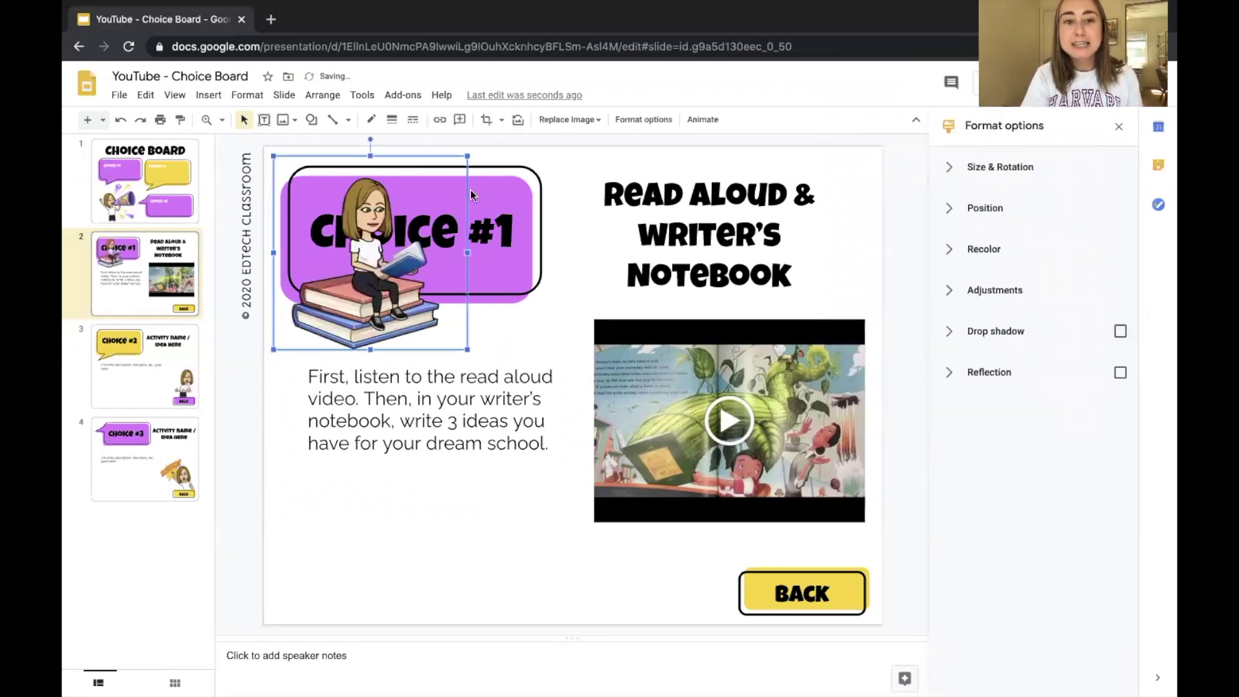
pyautogui.moveTo(384, 205); pyautogui.dragTo(357, 484)
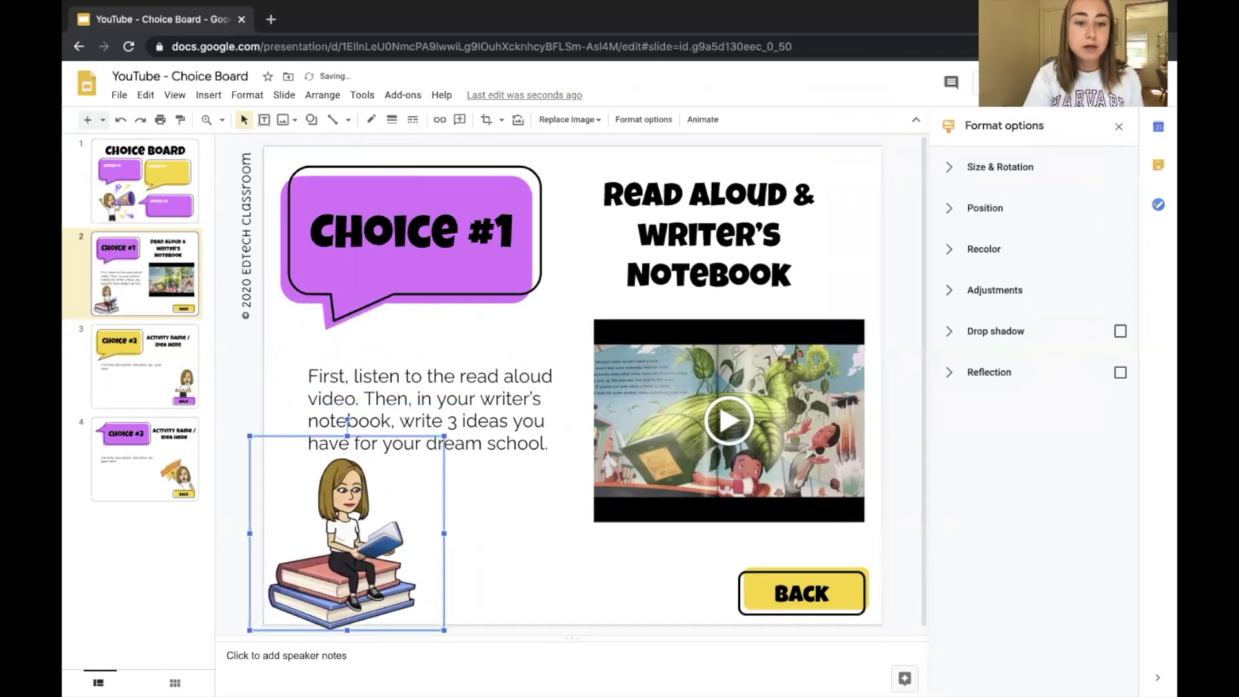
pyautogui.click(555, 539)
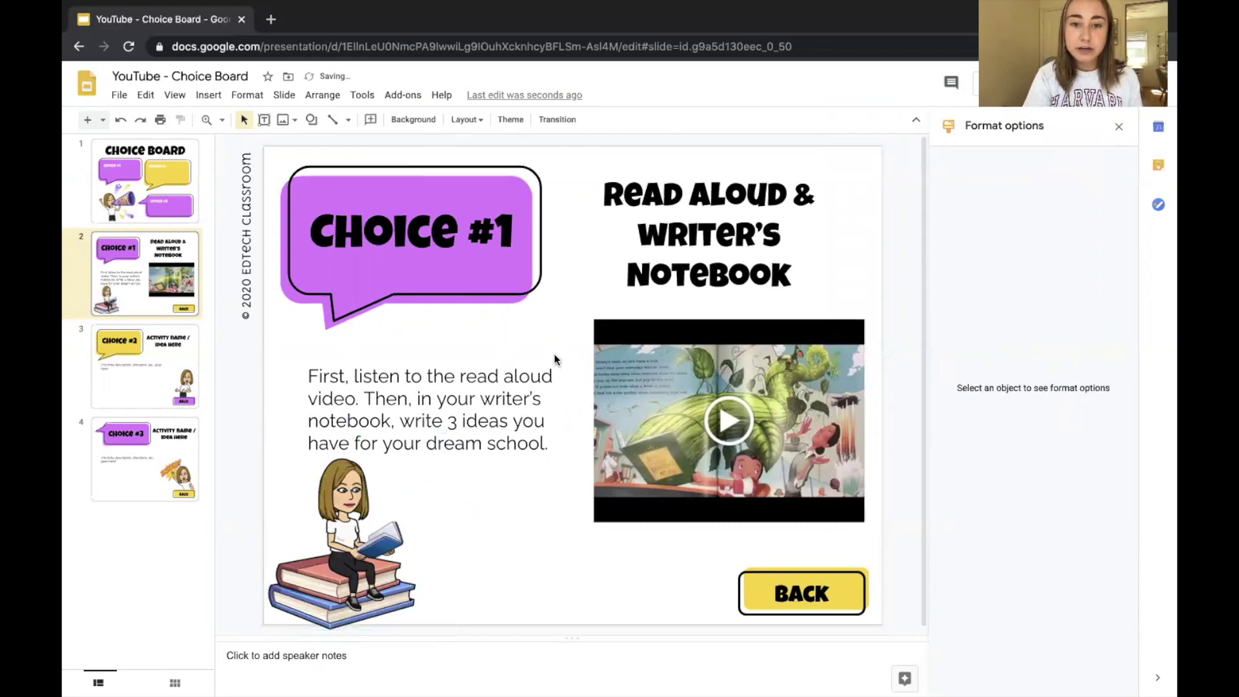
pyautogui.click(541, 362)
pyautogui.click(424, 485)
# Step: Nudge the instructions text higher, then select the BACK button
pyautogui.click(564, 525)
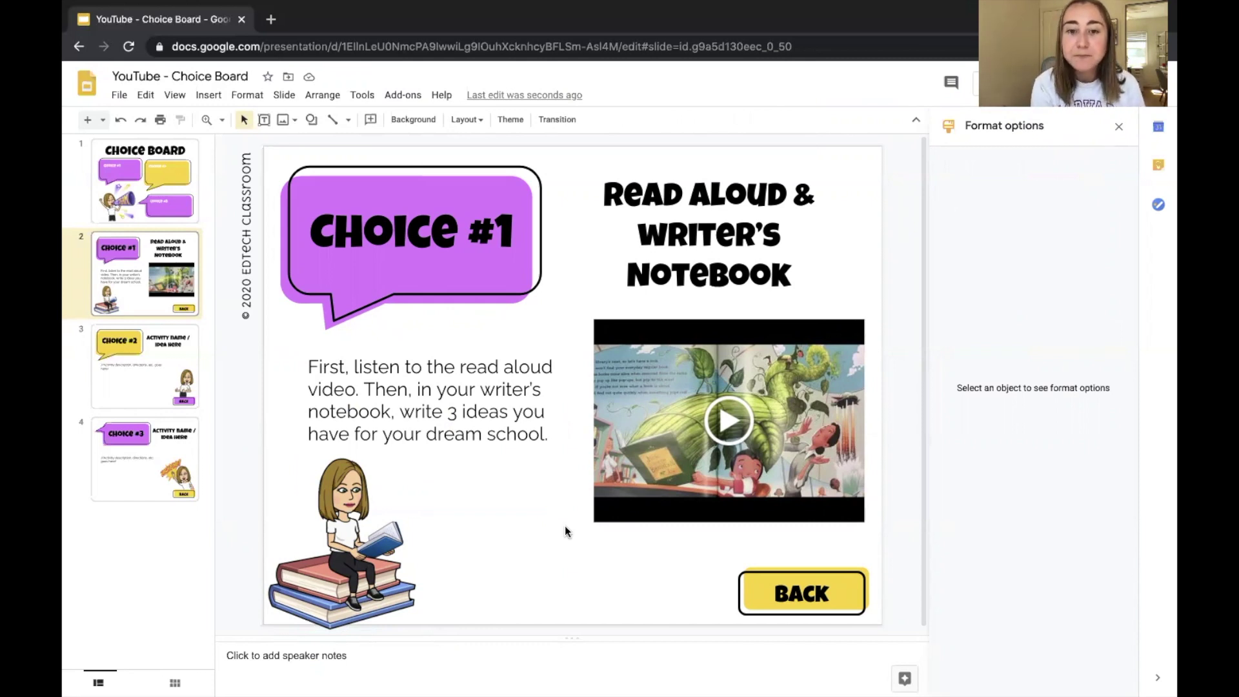
pyautogui.click(764, 580)
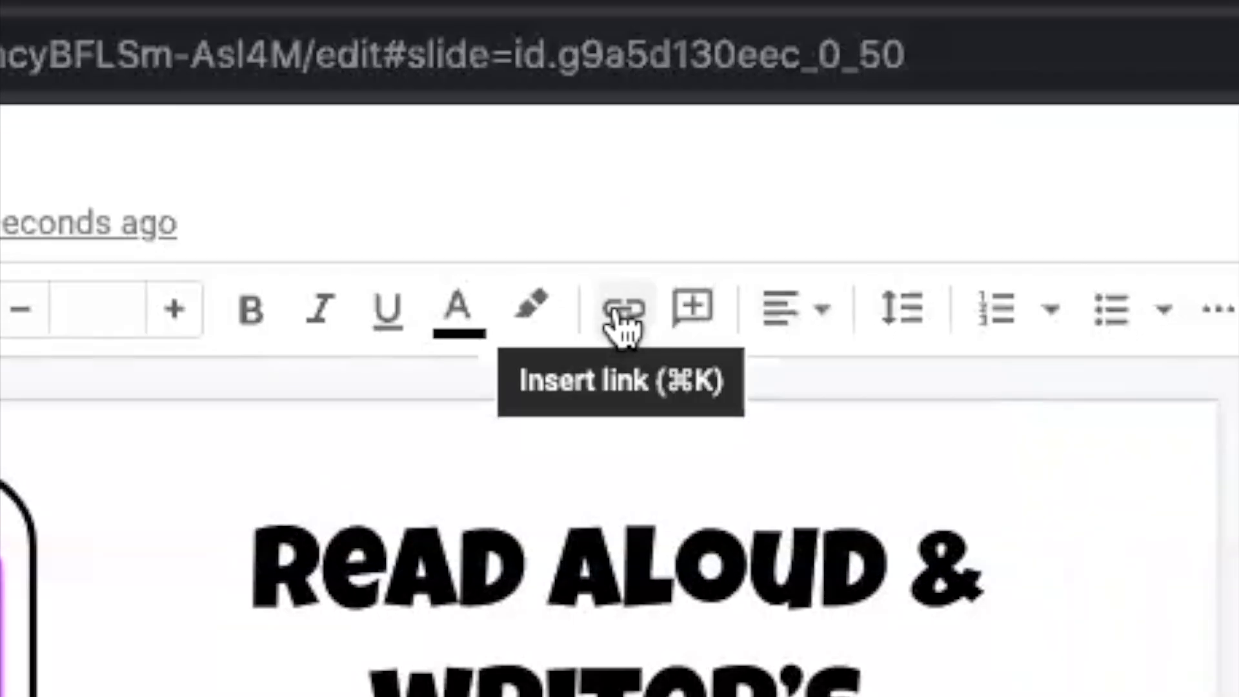
# Step: Link the BACK button to Slide 1, then go to the Choice Board slide
pyautogui.click(623, 322)
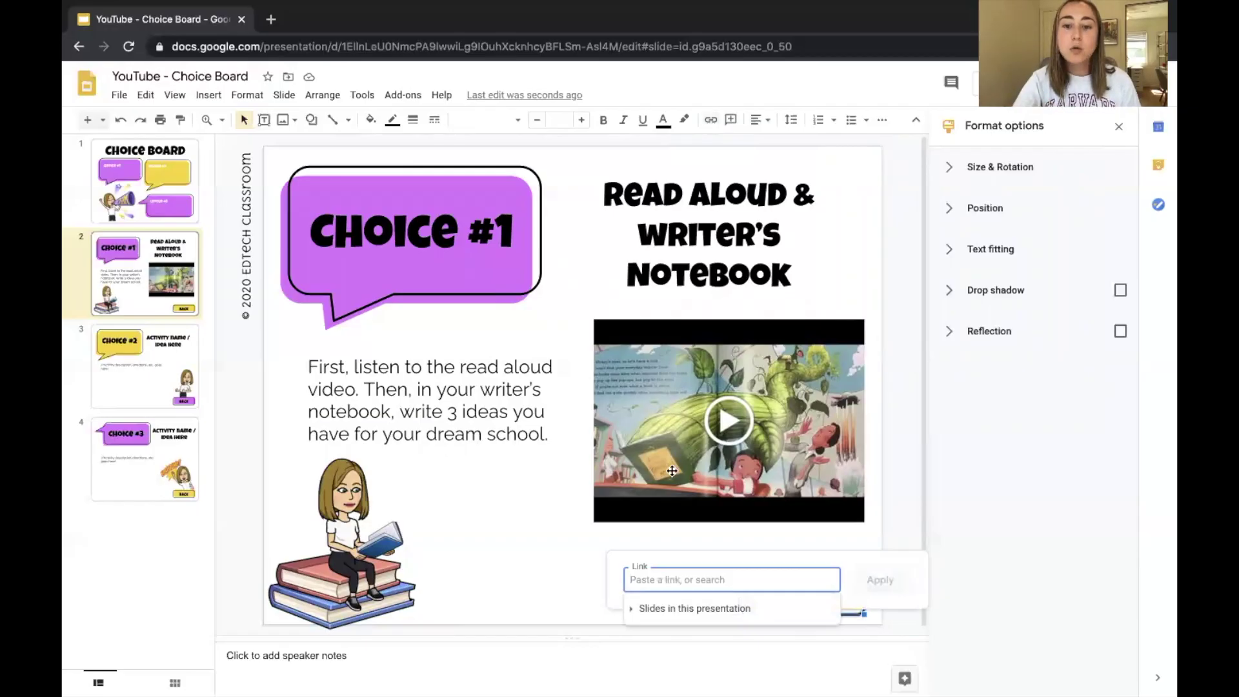
pyautogui.click(650, 601)
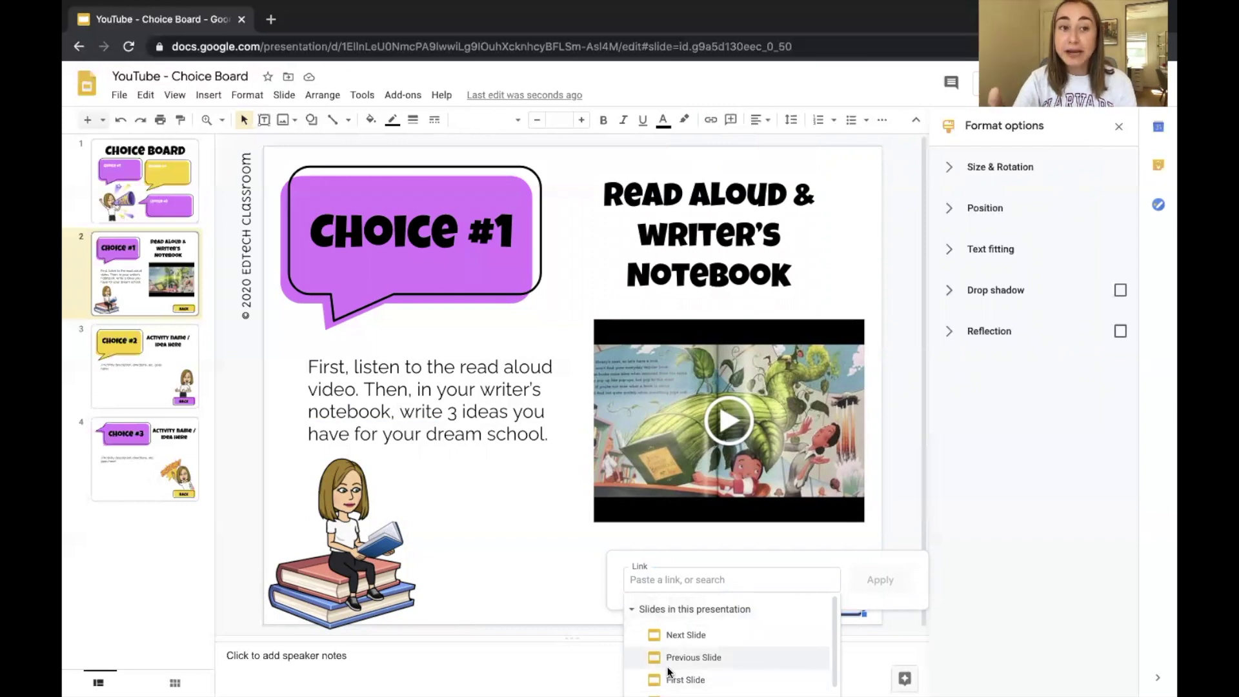
pyautogui.scroll(-3, 667, 667)
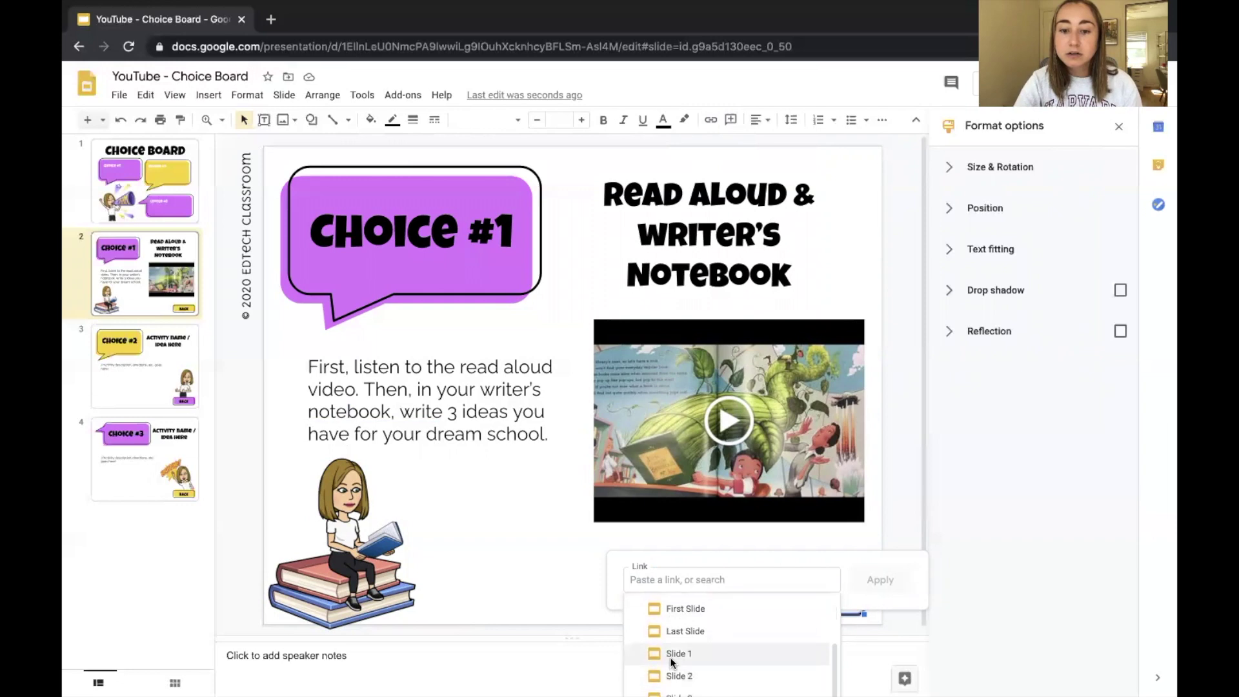
pyautogui.click(670, 653)
pyautogui.click(881, 579)
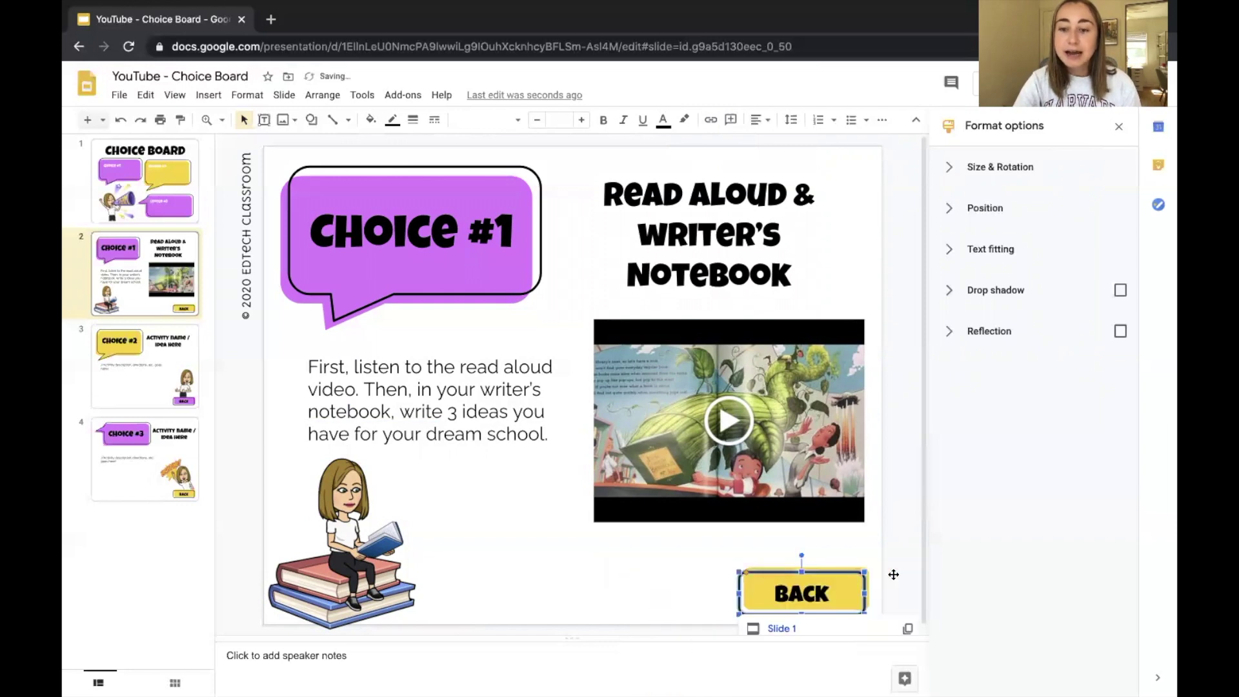
pyautogui.click(893, 574)
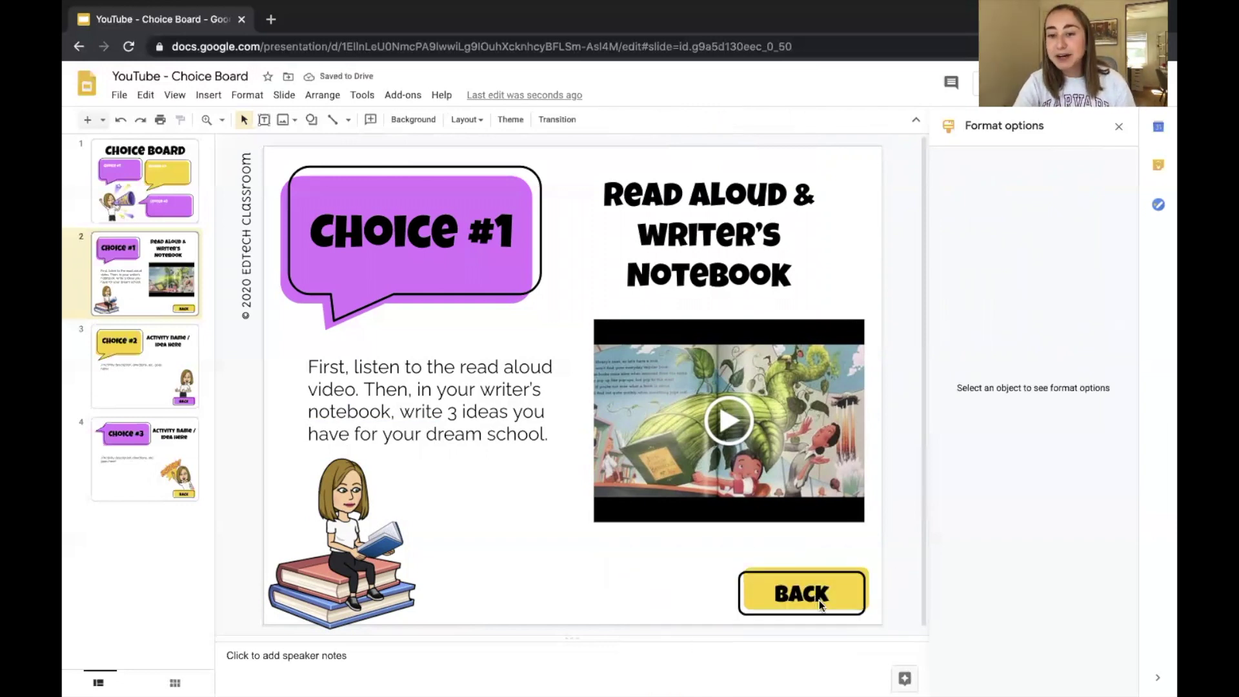
pyautogui.click(149, 211)
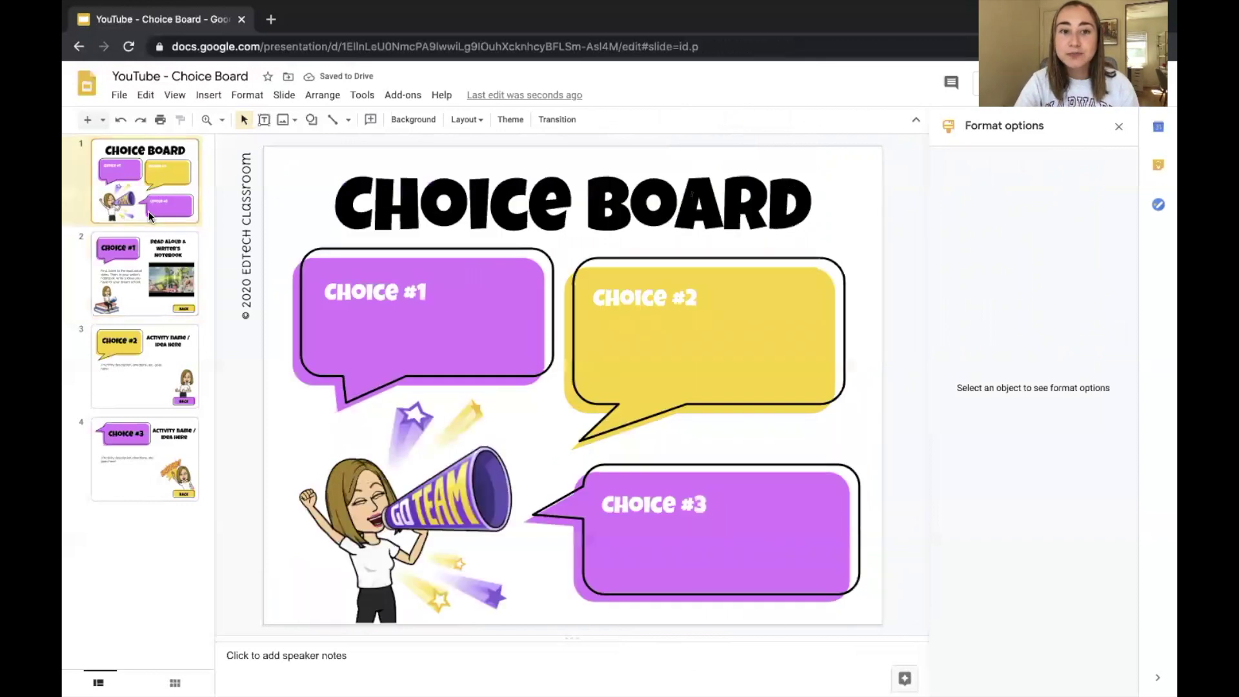